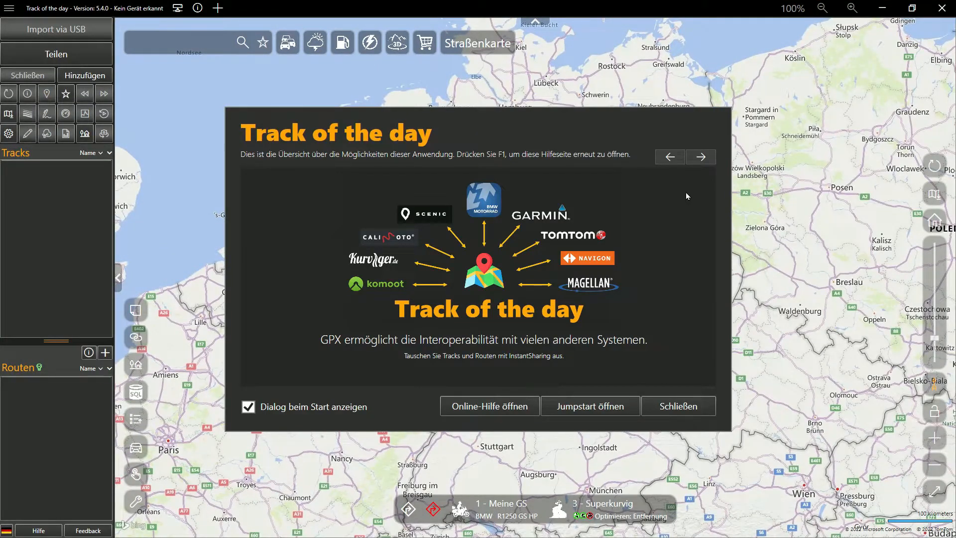
- Page through the start overview to the page describing mouse actions and popups
{"action": "left_click", "coordinate": [700, 158]}
{"action": "left_click", "coordinate": [700, 159]}
{"action": "left_click", "coordinate": [700, 158]}
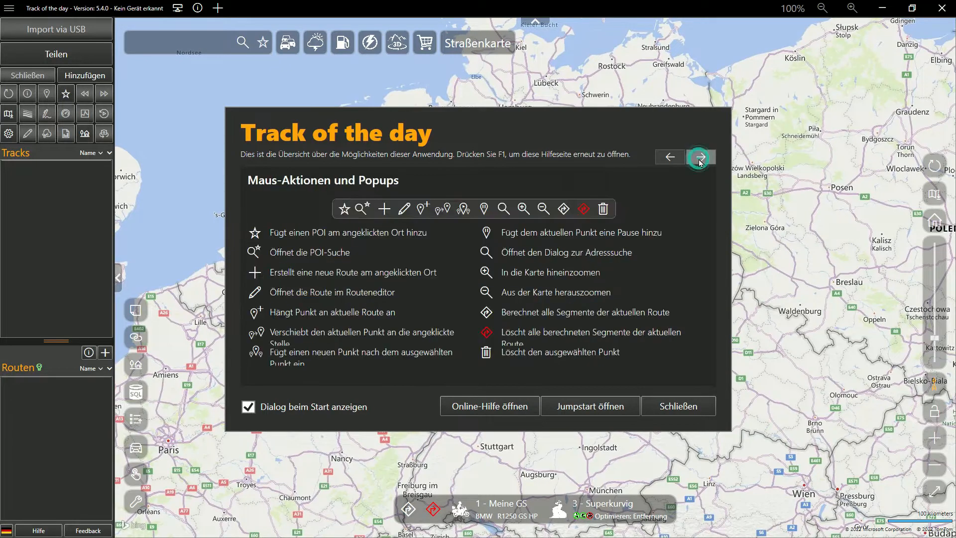
- Open the Jumpstart videos, choose the German video "01 - Schnellstart", skip ahead to the Bedienelemente section and play it
{"action": "left_click", "coordinate": [615, 410]}
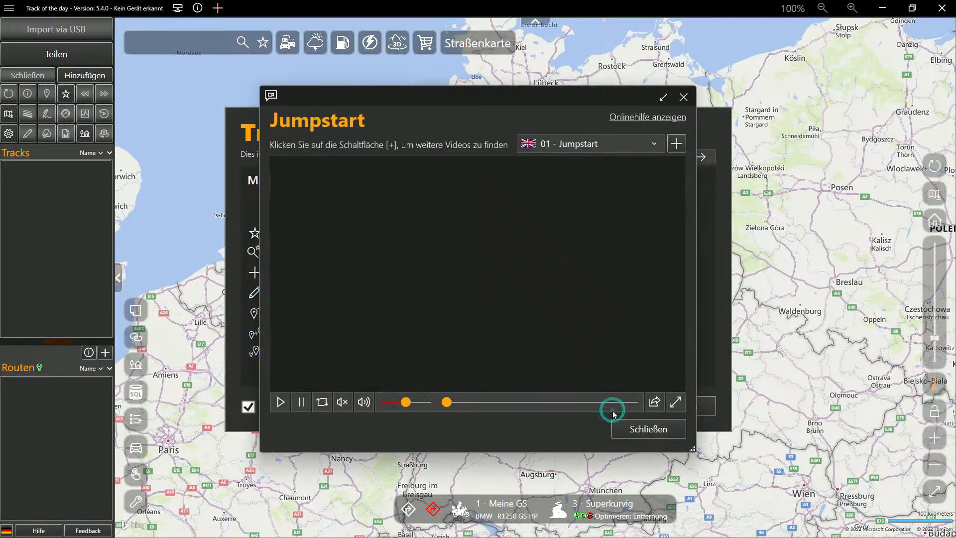
{"action": "left_click", "coordinate": [632, 143]}
{"action": "left_click", "coordinate": [617, 181]}
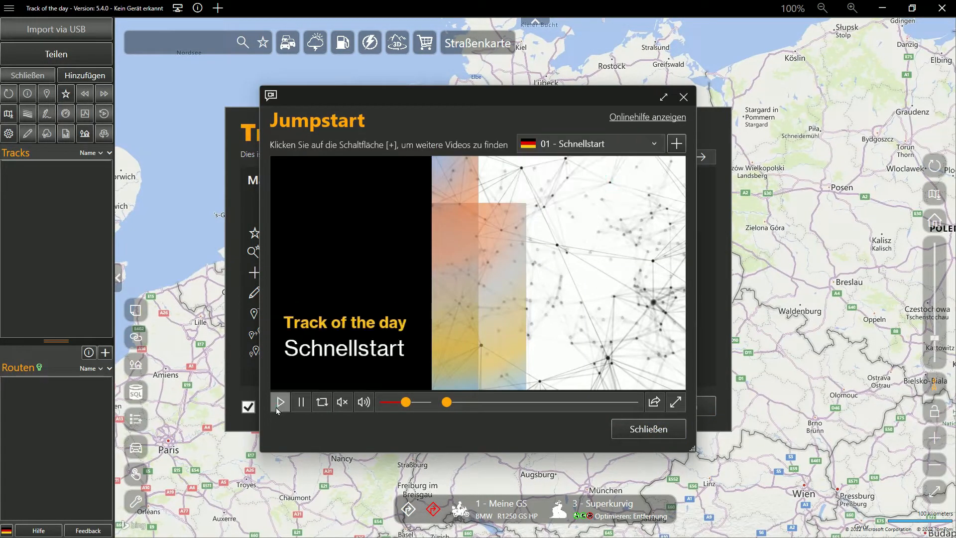
{"action": "left_click_drag", "start_coordinate": [453, 406], "coordinate": [464, 403]}
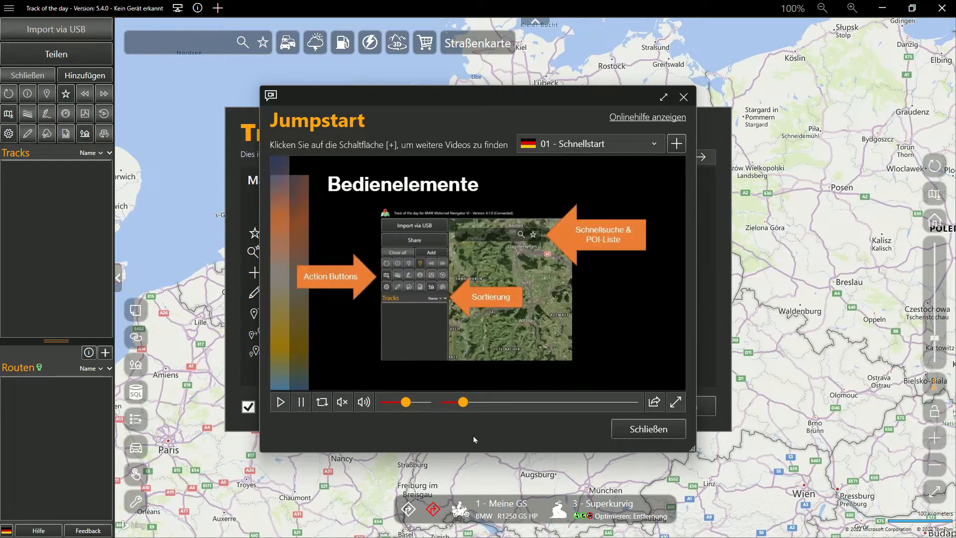
{"action": "left_click", "coordinate": [280, 408]}
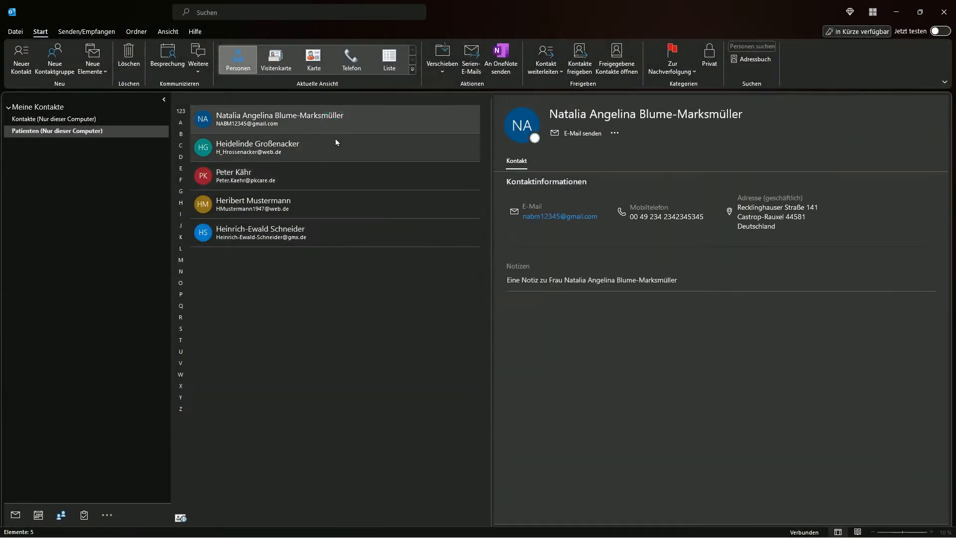
- In Outlook, open the Care UG business contact, view its address on the online map and close the map
{"action": "left_click", "coordinate": [339, 151]}
{"action": "left_click", "coordinate": [338, 175]}
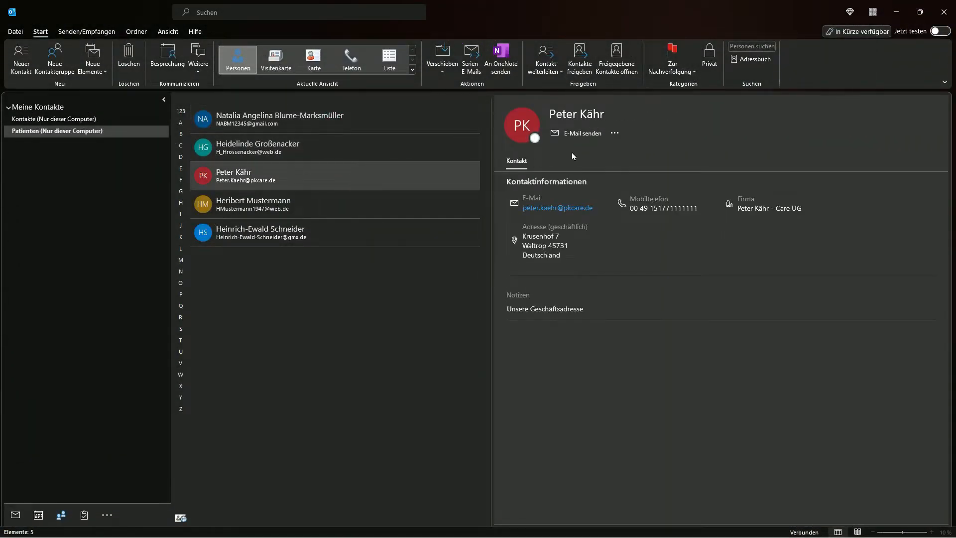
{"action": "left_click", "coordinate": [614, 133]}
{"action": "left_click", "coordinate": [640, 148]}
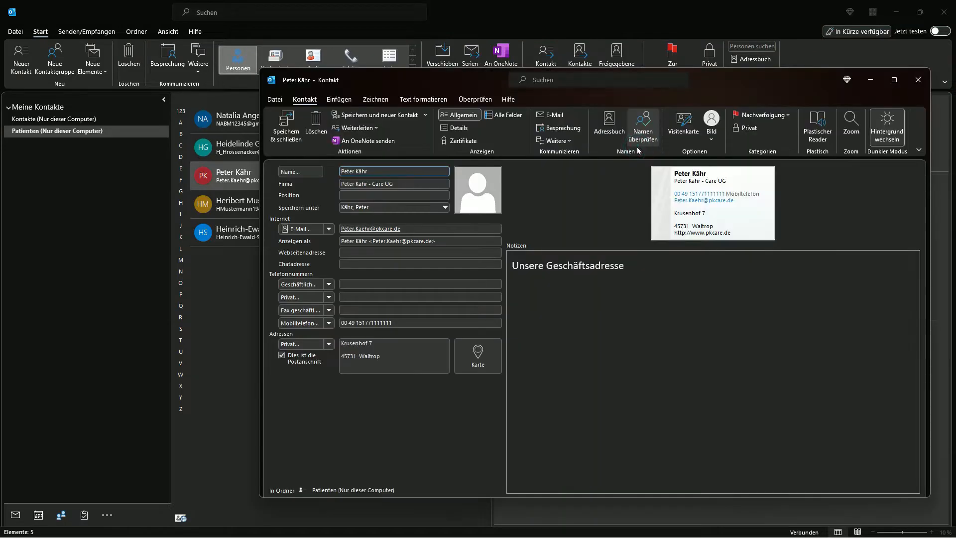
{"action": "left_click", "coordinate": [482, 357]}
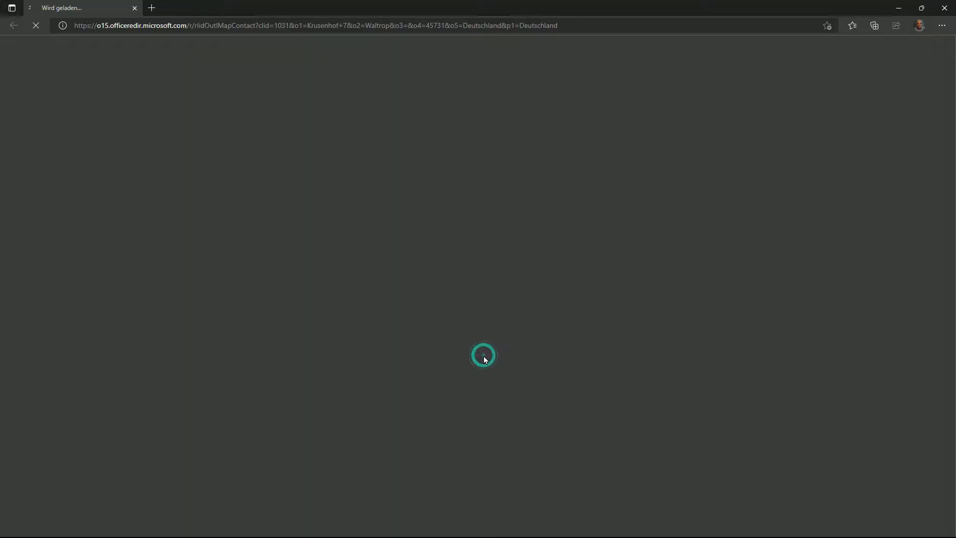
{"action": "scroll", "coordinate": [474, 285], "scroll_direction": "up", "scroll_amount": 4}
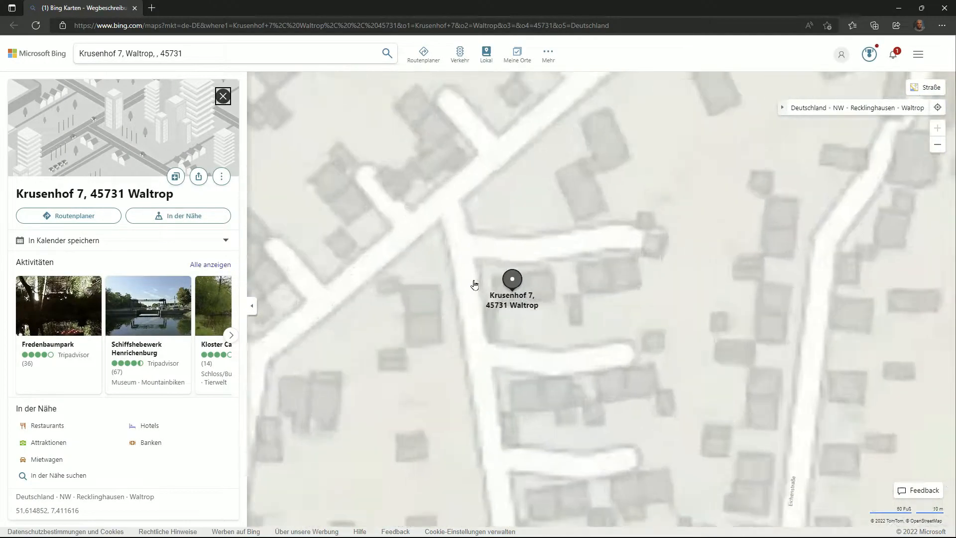
{"action": "left_click", "coordinate": [944, 8]}
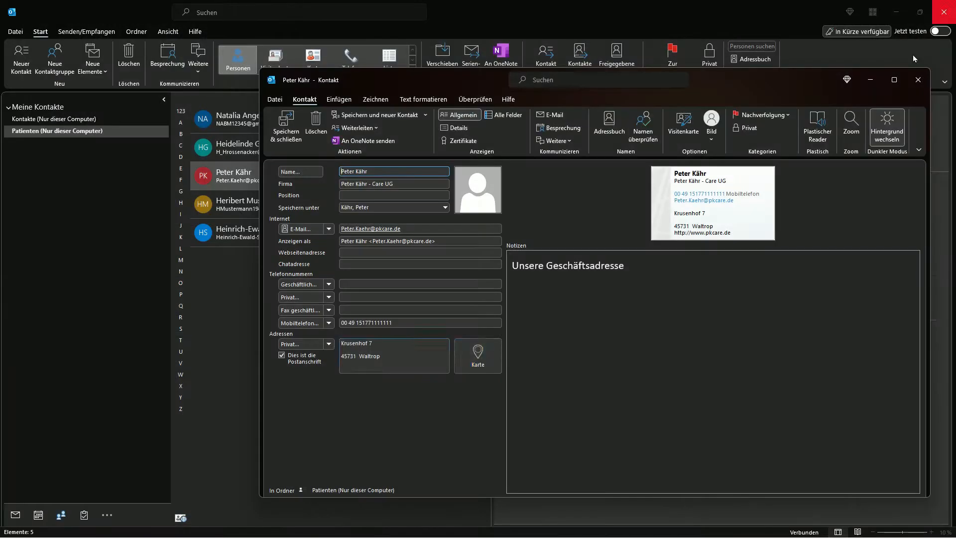
- Switch the contact's mobile number field to a business number, enter the business phone number, and save and close the contact
{"action": "left_click", "coordinate": [329, 322]}
{"action": "left_click", "coordinate": [375, 85]}
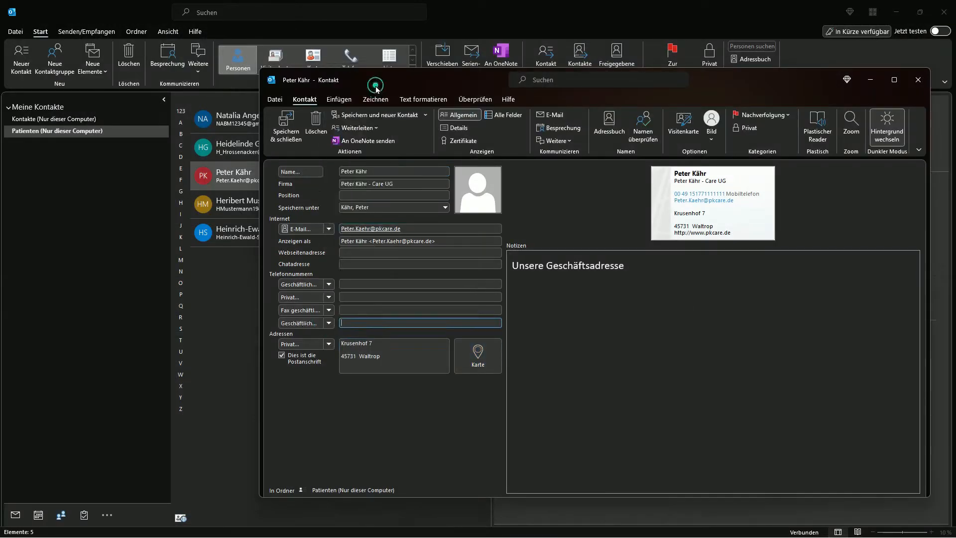
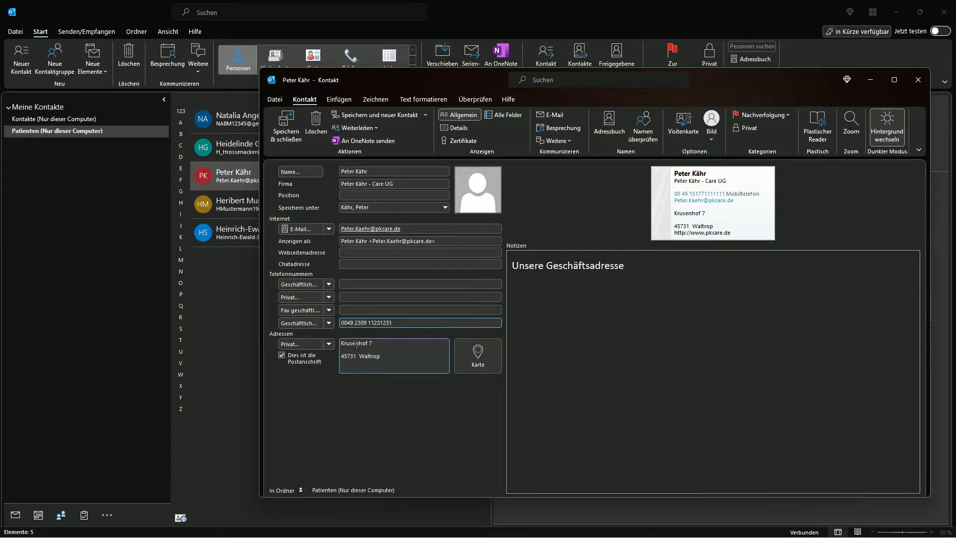
{"action": "left_click", "coordinate": [284, 127]}
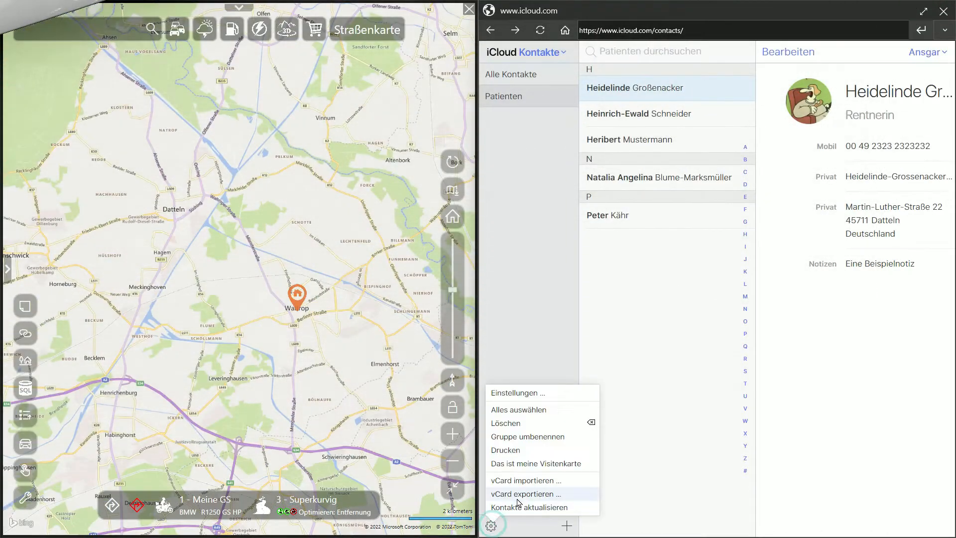
- In iCloud Kontakte, export the first three contacts of the Patienten group one by one as vCards to the map
{"action": "left_click", "coordinate": [517, 494]}
{"action": "left_click", "coordinate": [656, 115]}
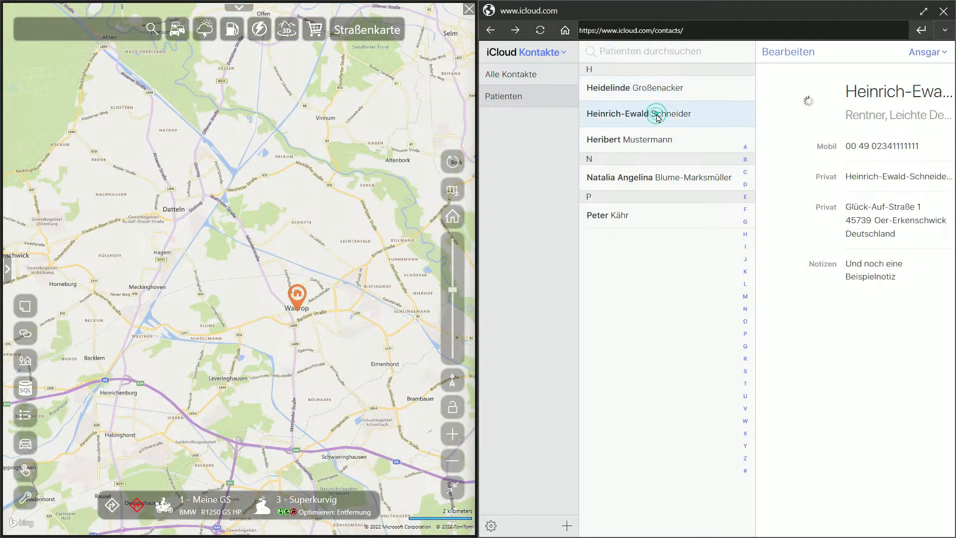
{"action": "left_click", "coordinate": [492, 524]}
{"action": "left_click", "coordinate": [629, 149]}
{"action": "left_click", "coordinate": [629, 140]}
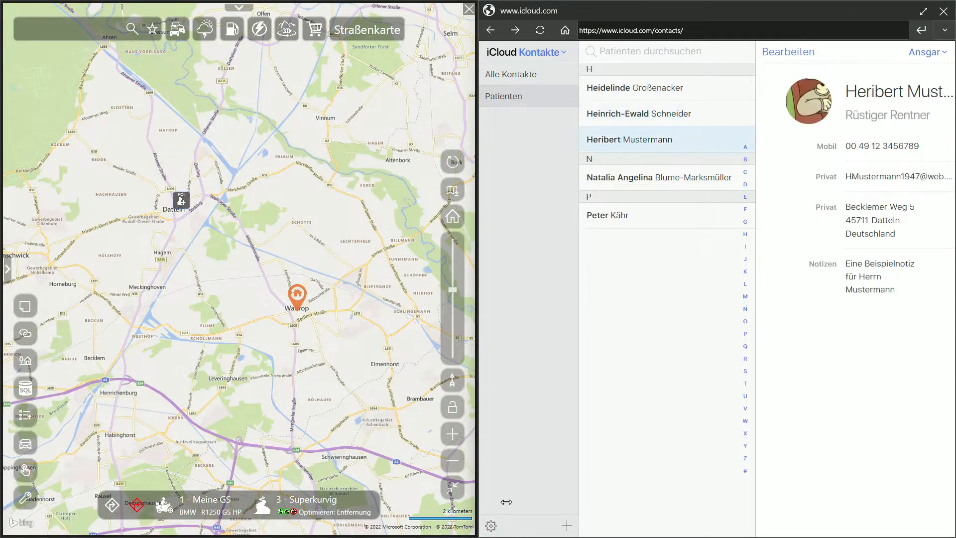
{"action": "left_click", "coordinate": [491, 525]}
{"action": "left_click", "coordinate": [516, 495]}
- Export the remaining two contacts of the Patienten group as vCards, including the Care UG business contact
{"action": "left_click", "coordinate": [646, 178]}
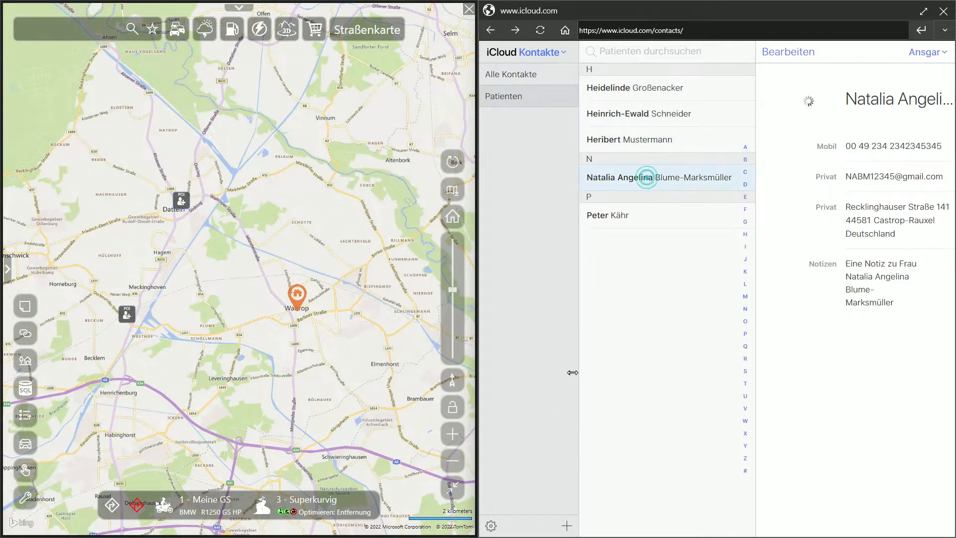
{"action": "left_click", "coordinate": [491, 525]}
{"action": "left_click", "coordinate": [516, 494]}
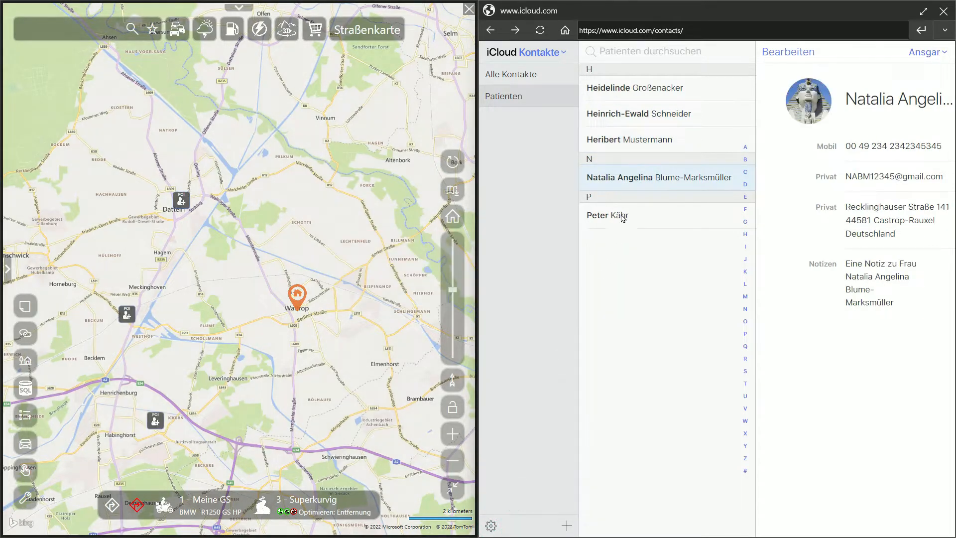
{"action": "left_click", "coordinate": [621, 217]}
{"action": "left_click", "coordinate": [491, 526]}
{"action": "left_click", "coordinate": [522, 495]}
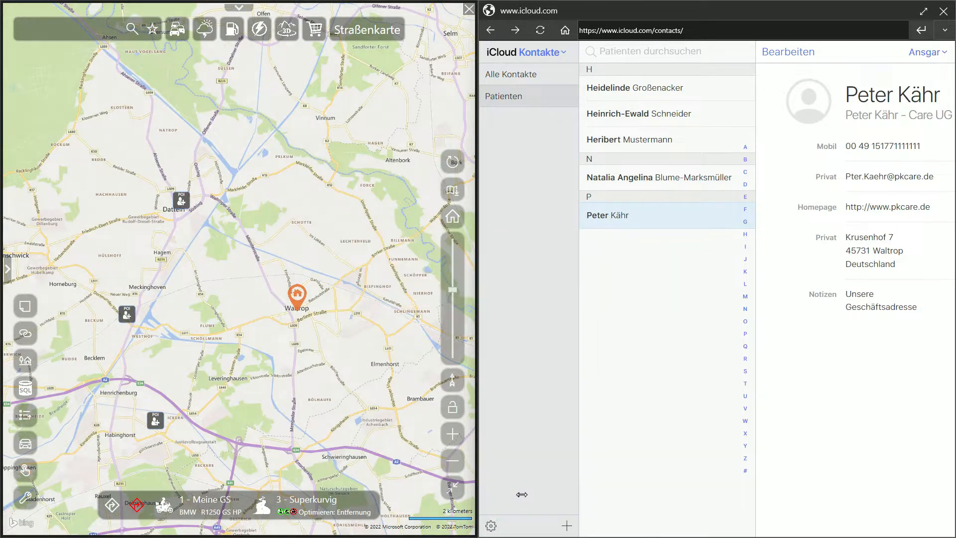
- Edit the Care UG POI imported from iCloud near Waltrop, change its category to Pfleger and save it
{"action": "left_click", "coordinate": [337, 335]}
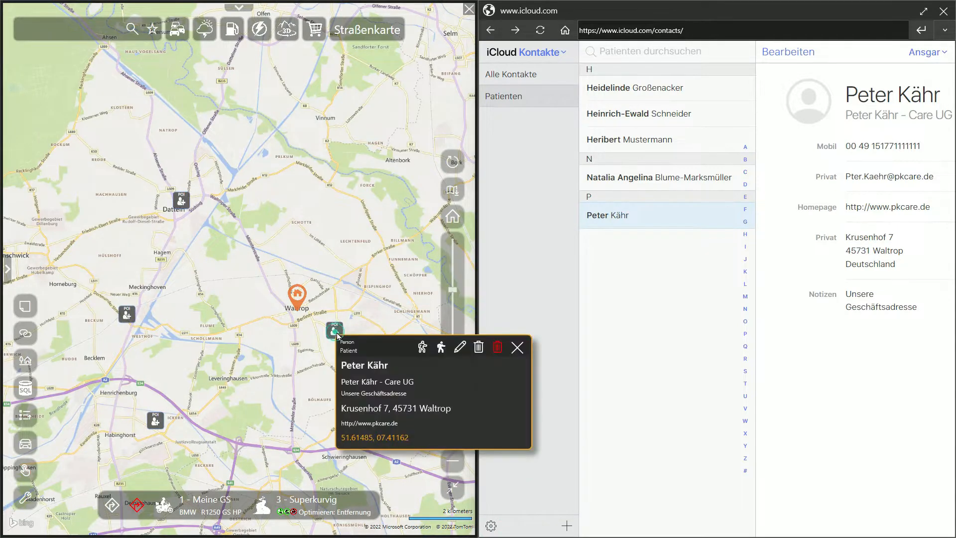
{"action": "left_click", "coordinate": [461, 348]}
{"action": "left_click", "coordinate": [309, 173]}
{"action": "left_click", "coordinate": [269, 337]}
{"action": "left_click", "coordinate": [315, 416]}
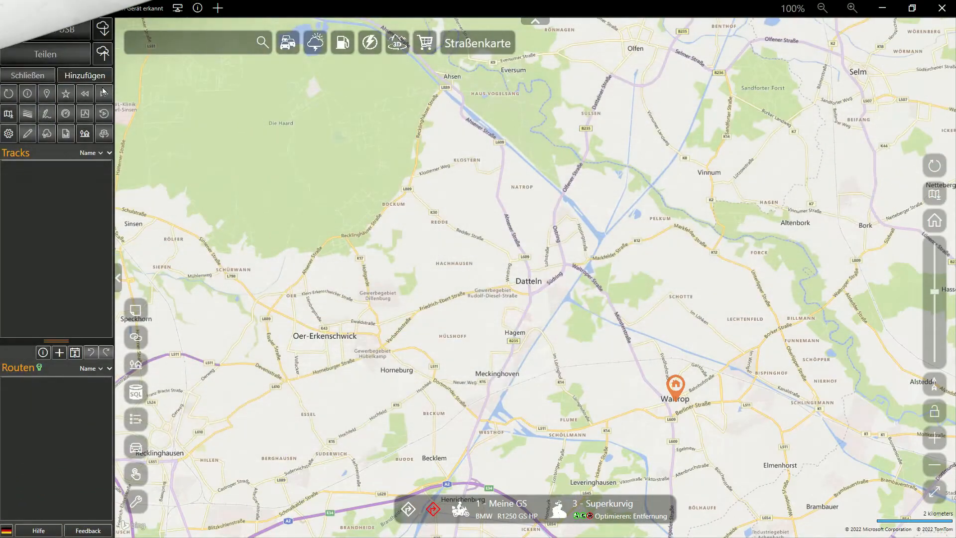
- Add contact files to Track of the day: filter for Outlook Contact (*.msg) and open all five files in Tutorial Version 5.4
{"action": "left_click", "coordinate": [93, 76]}
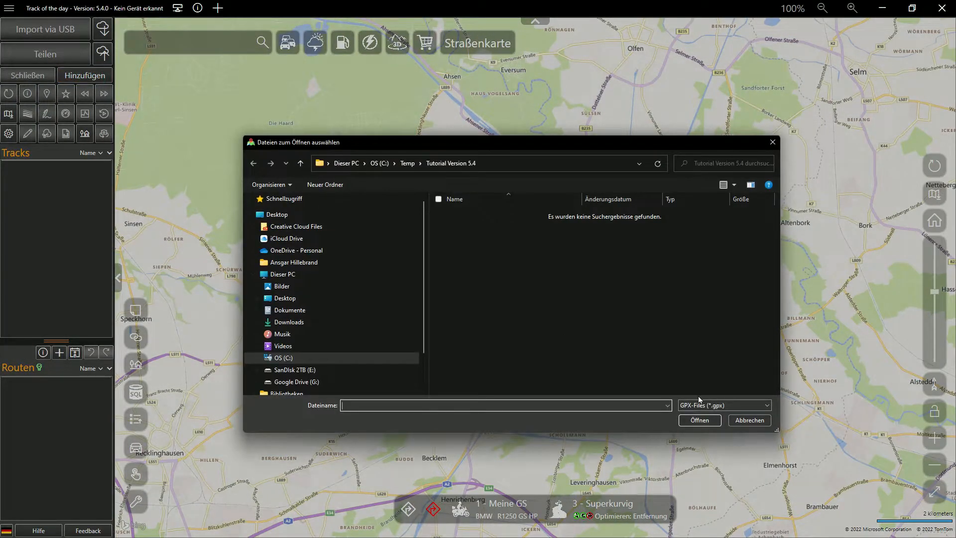
{"action": "left_click", "coordinate": [700, 404]}
{"action": "left_click", "coordinate": [702, 465]}
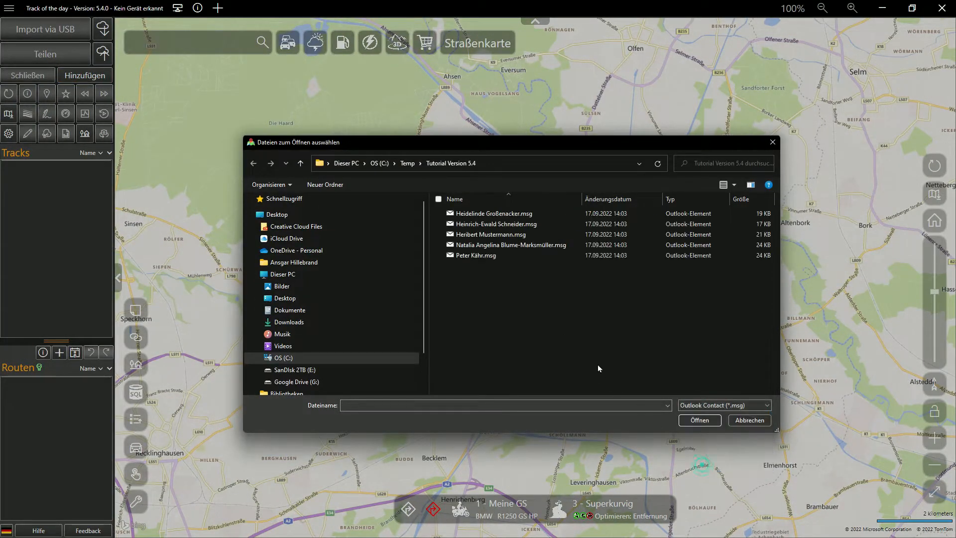
{"action": "left_click_drag", "start_coordinate": [572, 335], "coordinate": [473, 209]}
{"action": "left_click", "coordinate": [712, 423]}
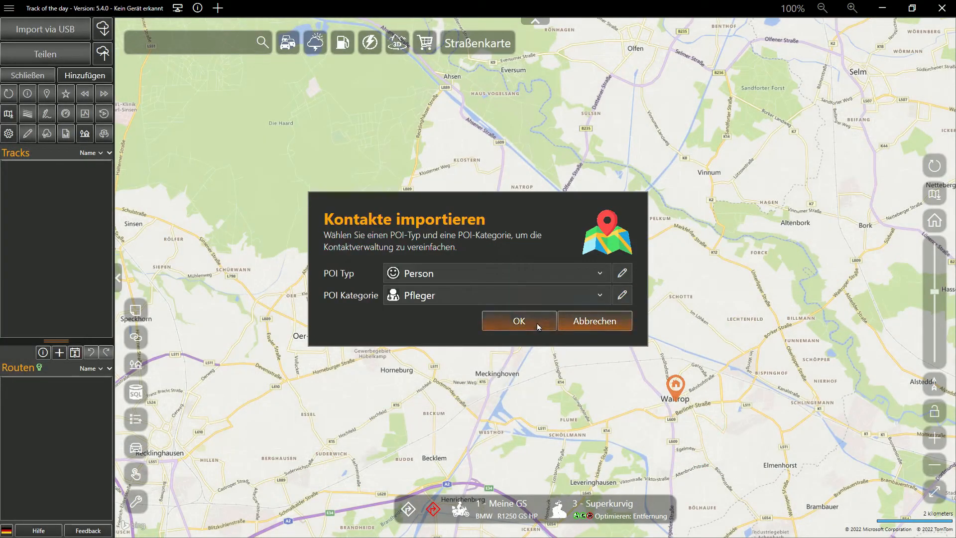
- Set the POI category for the contact import to Patient, keeping the type Person, and run the import
{"action": "left_click", "coordinate": [533, 295]}
{"action": "scroll", "coordinate": [480, 400], "scroll_direction": "down", "scroll_amount": 3}
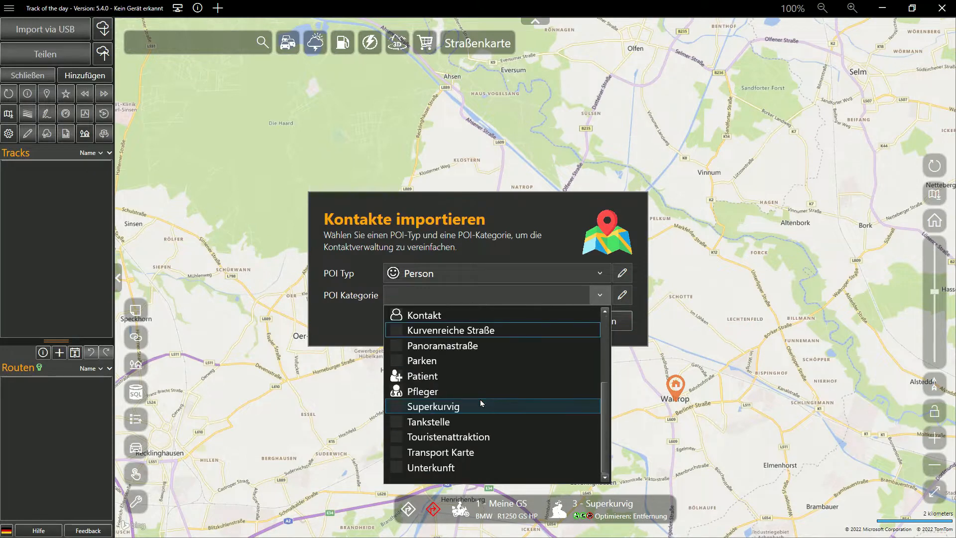
{"action": "left_click", "coordinate": [475, 377]}
{"action": "left_click", "coordinate": [519, 322]}
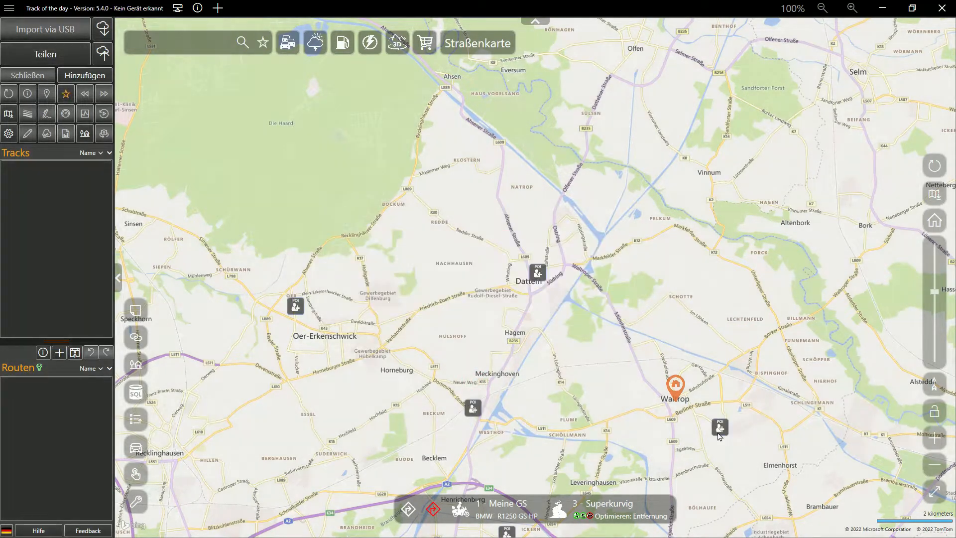
- Edit the Care UG POI imported from Outlook, set its category to Pfleger and save it
{"action": "left_click", "coordinate": [720, 429]}
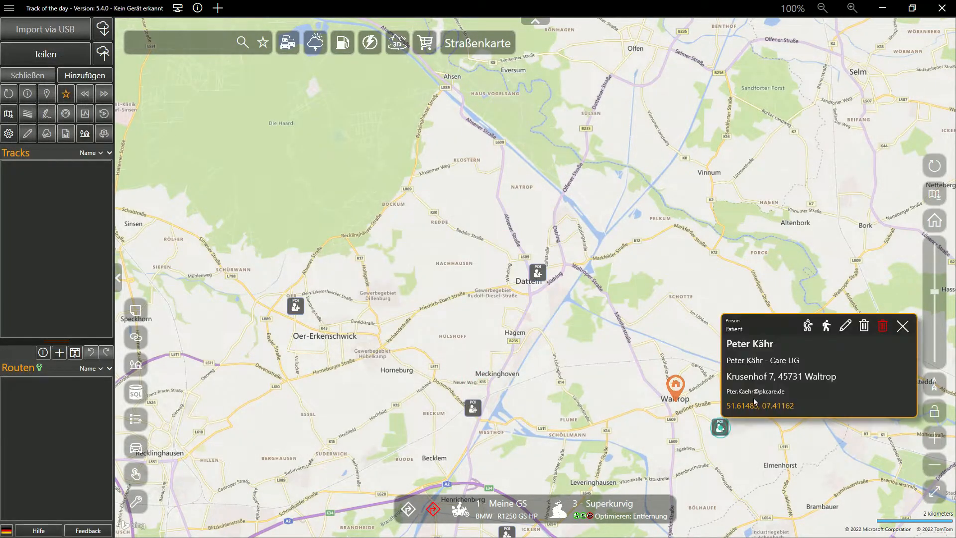
{"action": "left_click", "coordinate": [845, 327]}
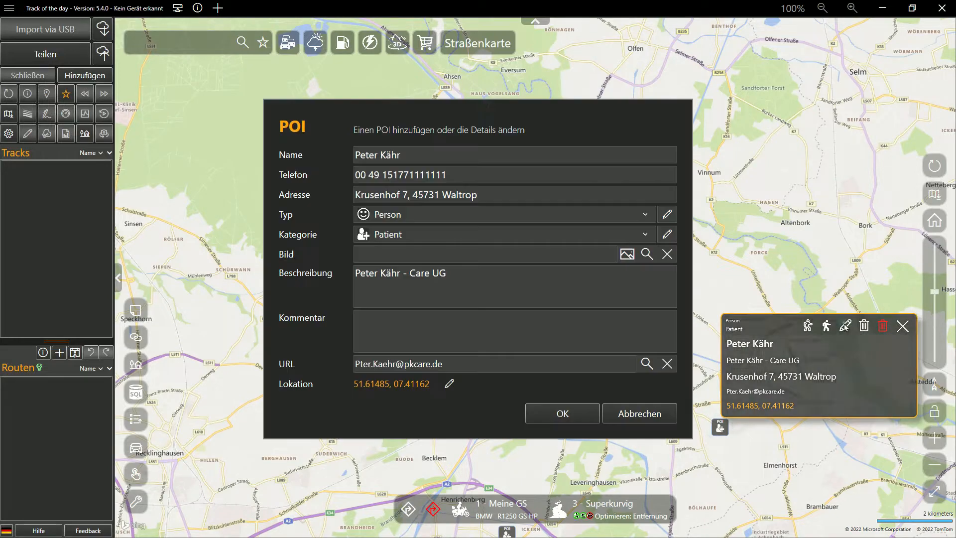
{"action": "left_click", "coordinate": [507, 232]}
{"action": "left_click", "coordinate": [485, 337]}
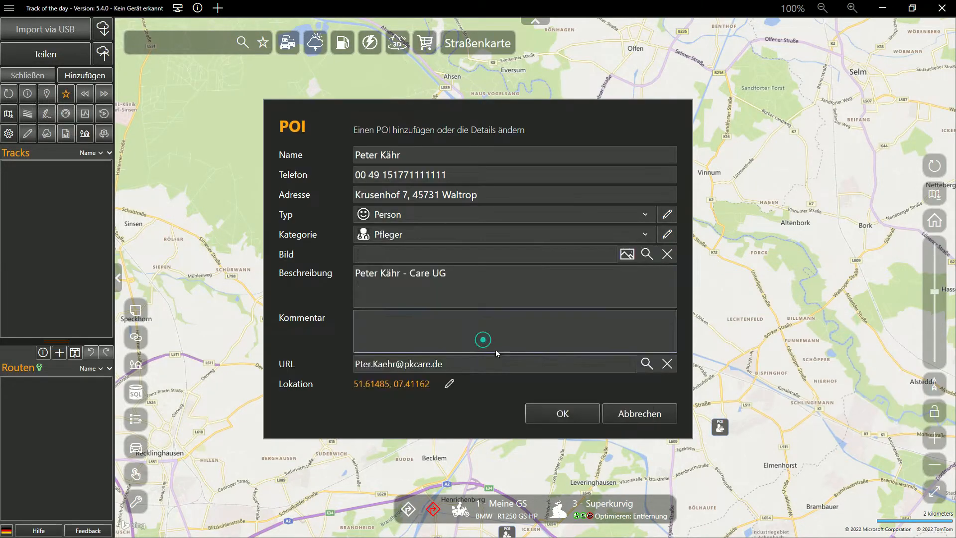
{"action": "left_click", "coordinate": [557, 418]}
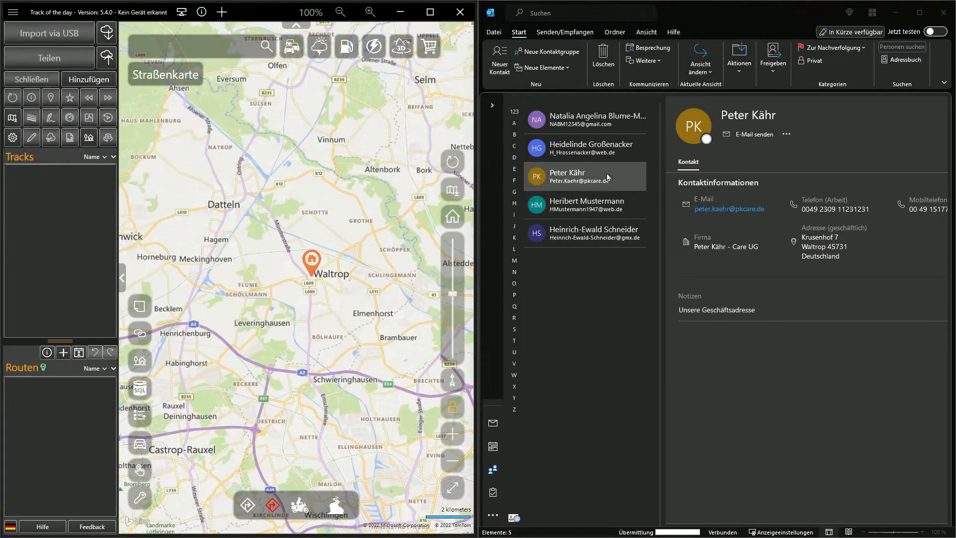
- Import the Care UG contact directly from Outlook onto the map as a Person POI with category Pfleger, and review its details
{"action": "left_click", "coordinate": [606, 172]}
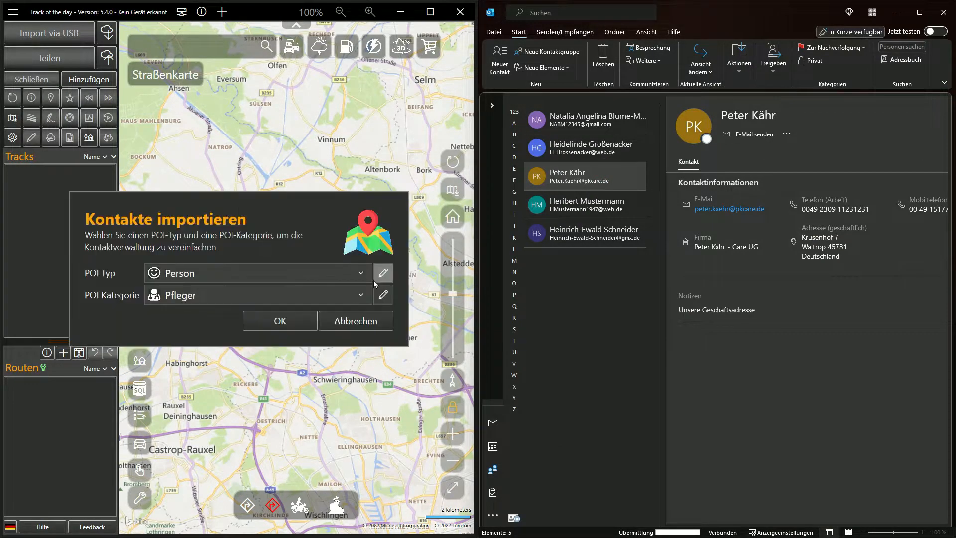
{"action": "left_click", "coordinate": [290, 322]}
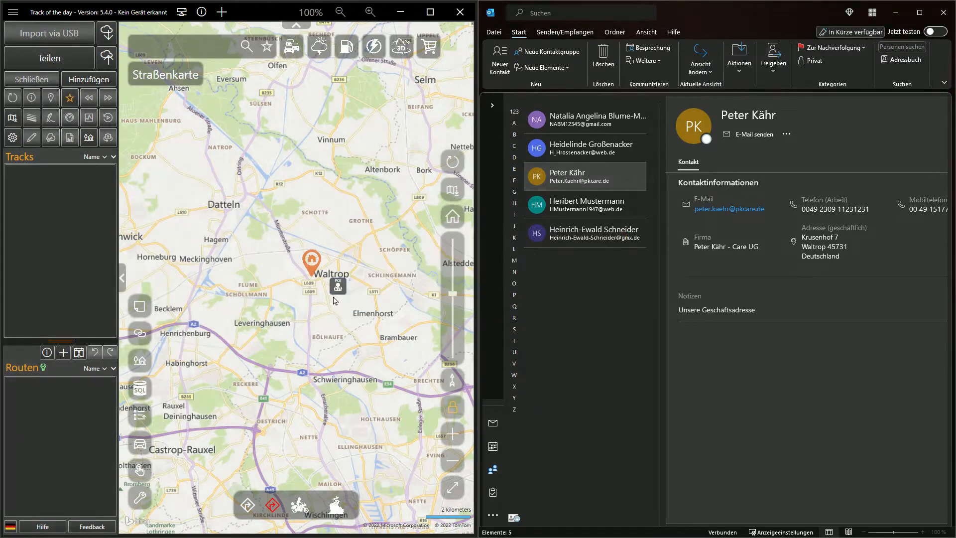
{"action": "left_click", "coordinate": [341, 289]}
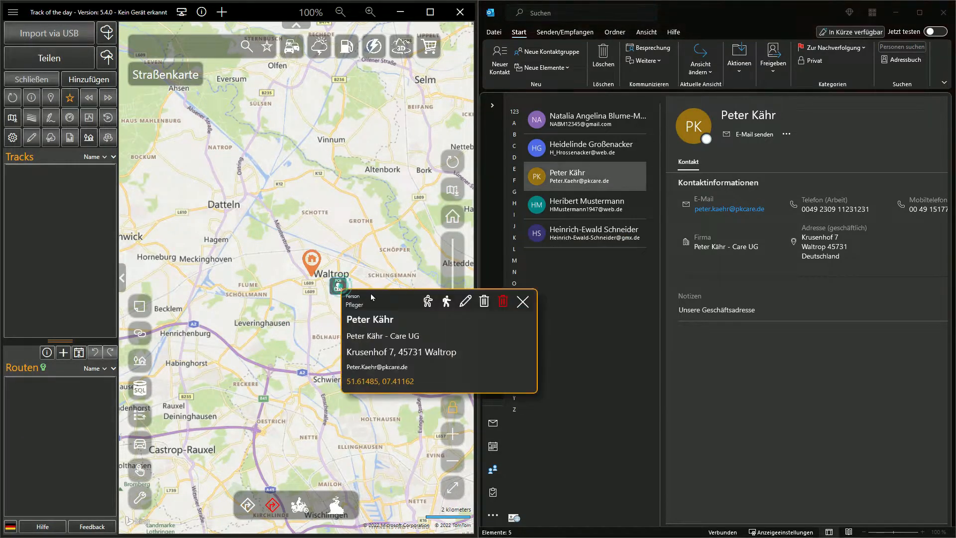
{"action": "left_click", "coordinate": [465, 302]}
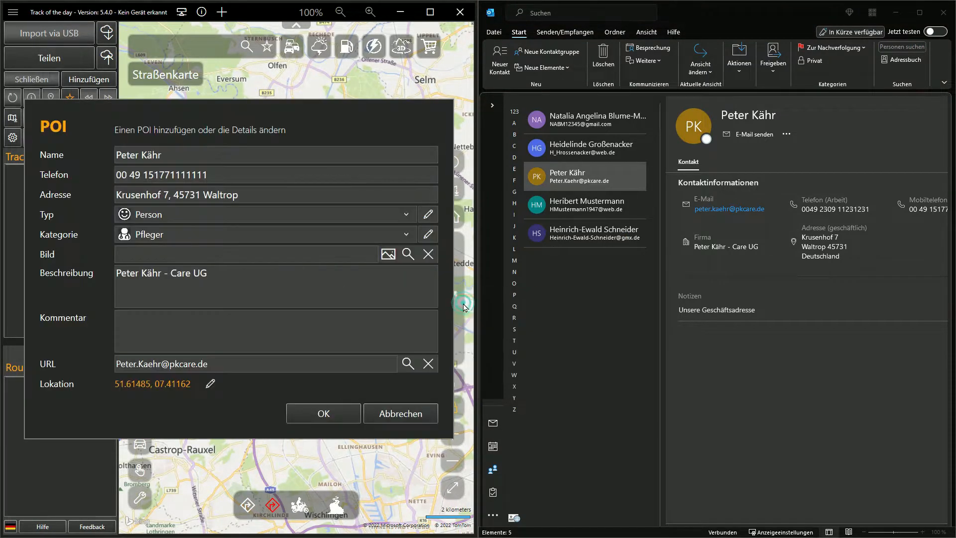
{"action": "left_click", "coordinate": [401, 414]}
- Import the four Outlook contacts other than Care UG onto the Track of the day map as Person POIs with category Patient
{"action": "left_click", "coordinate": [577, 122]}
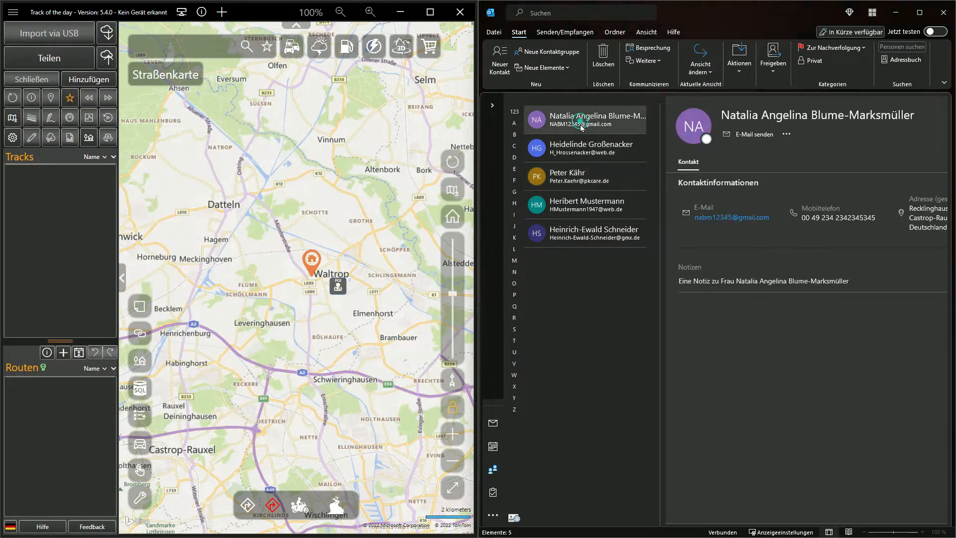
{"action": "left_click", "coordinate": [580, 145], "text": "ctrl"}
{"action": "left_click", "coordinate": [581, 205], "text": "ctrl"}
{"action": "left_click", "coordinate": [579, 237], "text": "ctrl"}
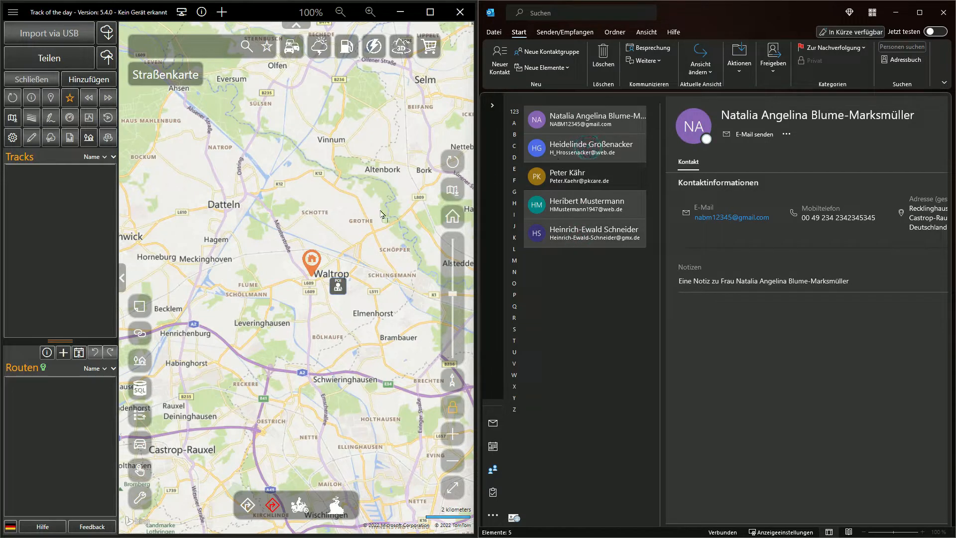
{"action": "left_click_drag", "start_coordinate": [328, 214], "coordinate": [328, 215]}
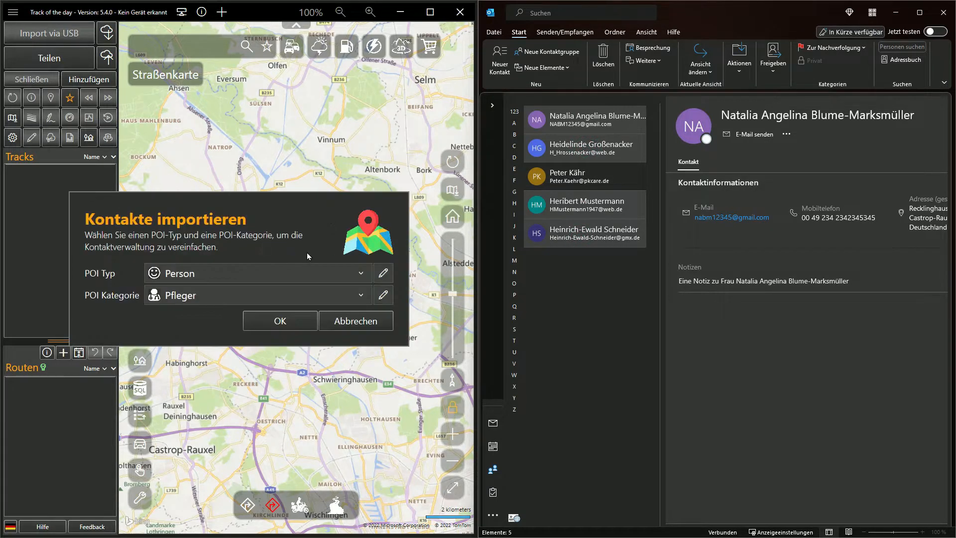
{"action": "left_click", "coordinate": [298, 294]}
{"action": "scroll", "coordinate": [257, 384], "scroll_direction": "down", "scroll_amount": 2}
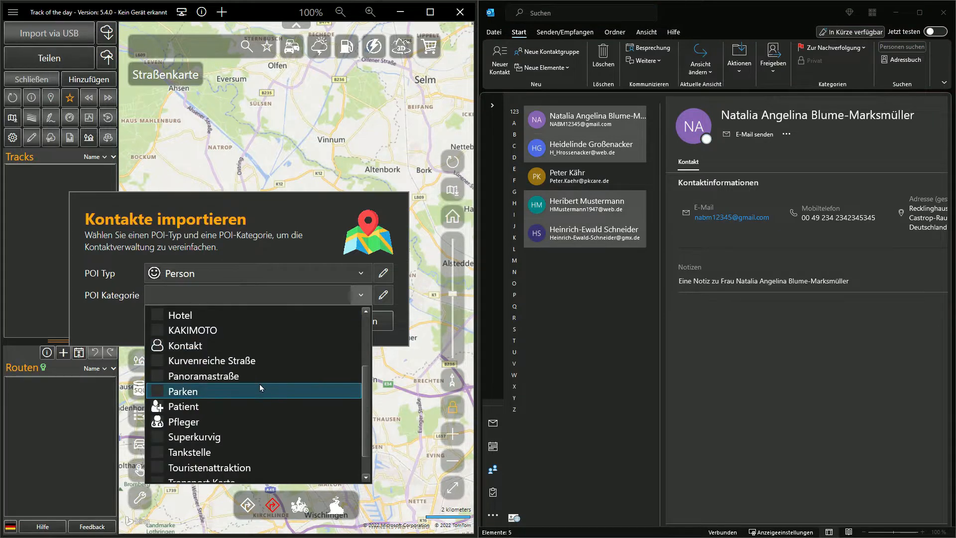
{"action": "left_click", "coordinate": [231, 399]}
{"action": "left_click", "coordinate": [282, 321]}
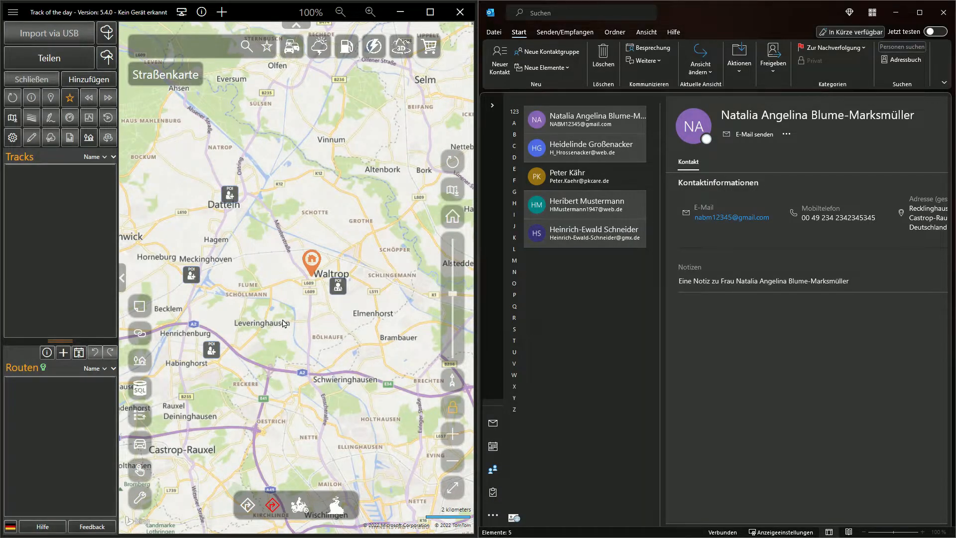
- Open the POI database below the map, expand the map to full view, and show the database in a separate maximised window
{"action": "left_click_drag", "start_coordinate": [283, 323], "coordinate": [358, 342]}
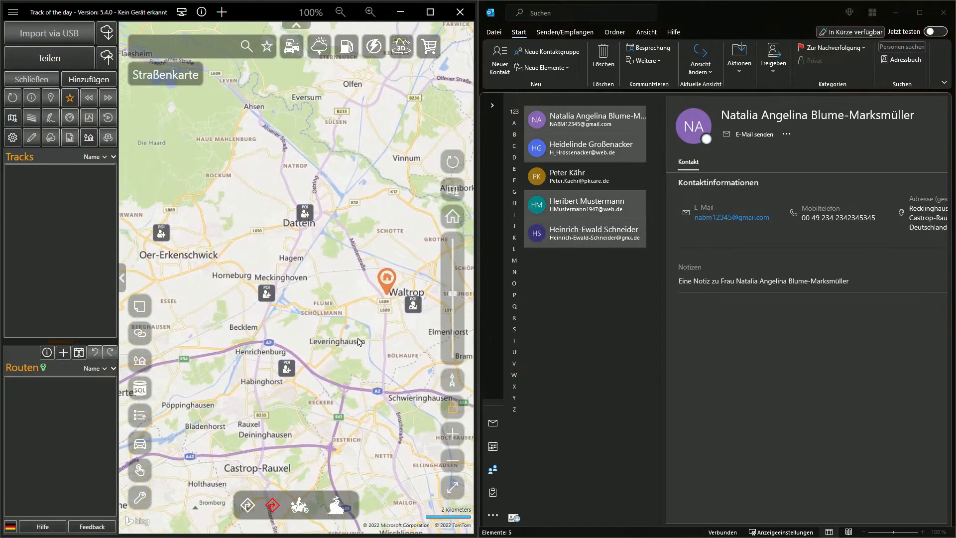
{"action": "left_click", "coordinate": [140, 389]}
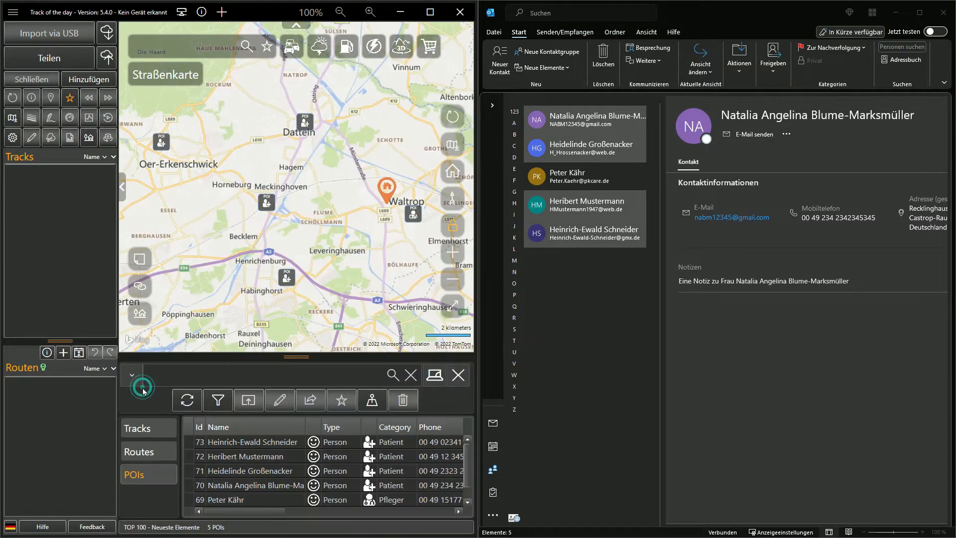
{"action": "left_click", "coordinate": [443, 311]}
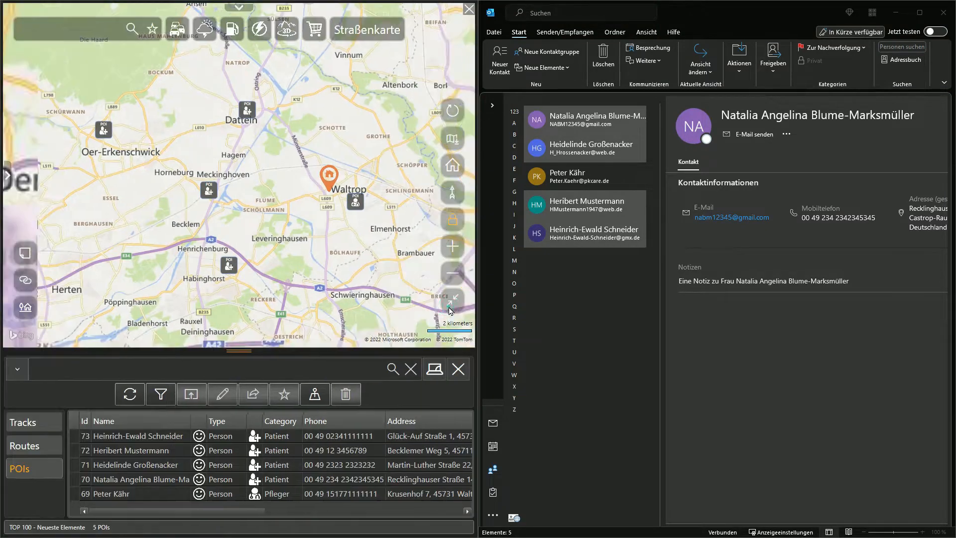
{"action": "left_click", "coordinate": [433, 367]}
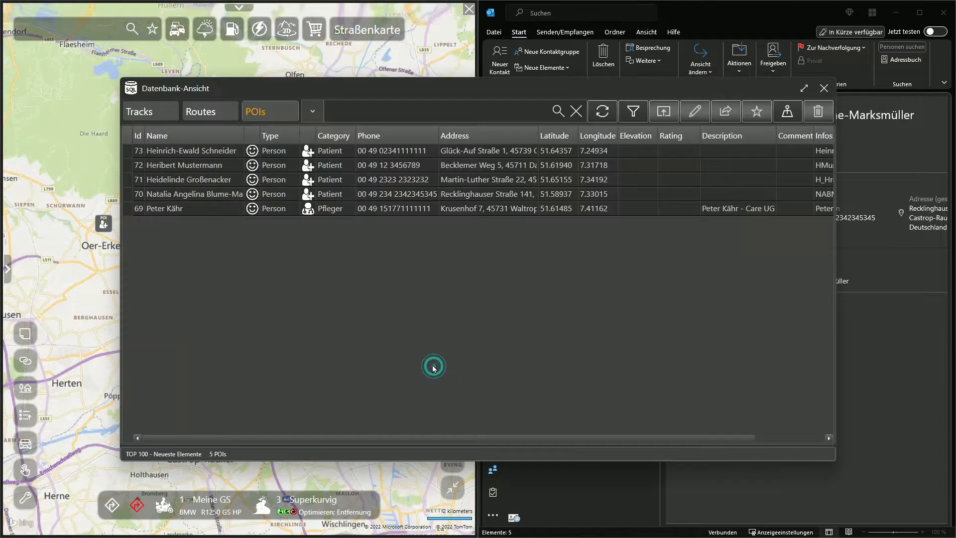
{"action": "double_click", "coordinate": [501, 82]}
- Open the Care UG entry's POI details from the database view, review them and close without changes
{"action": "left_click", "coordinate": [438, 130]}
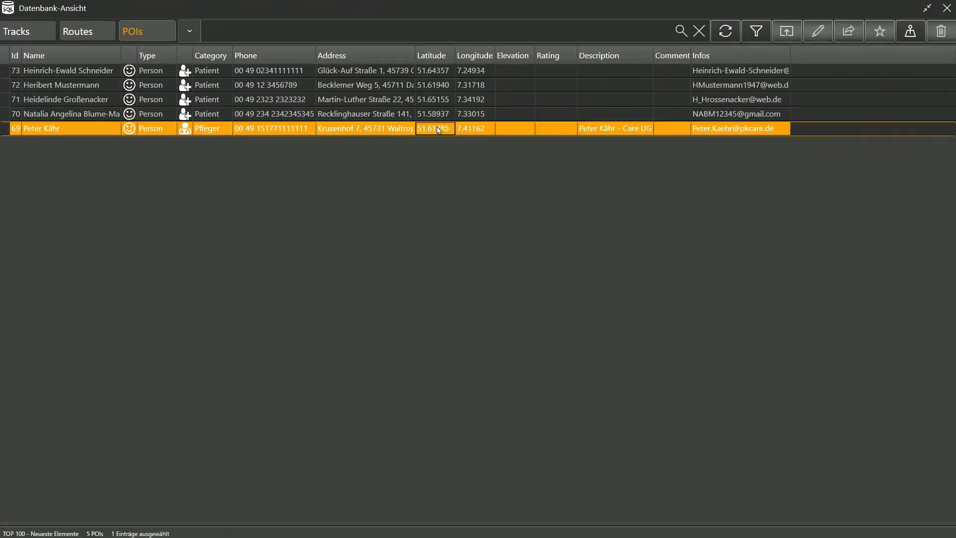
{"action": "left_click", "coordinate": [438, 129]}
{"action": "left_click", "coordinate": [818, 32]}
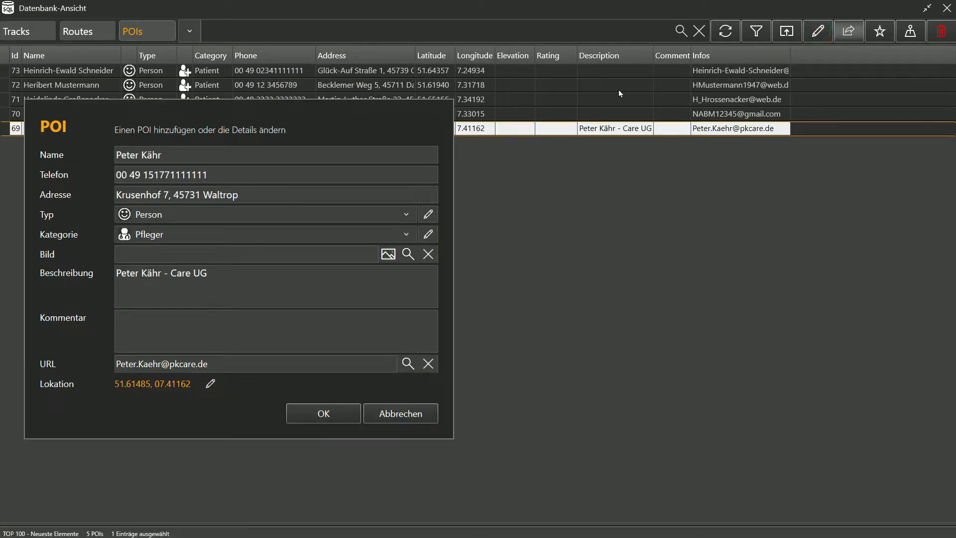
{"action": "left_click_drag", "start_coordinate": [406, 118], "coordinate": [655, 74]}
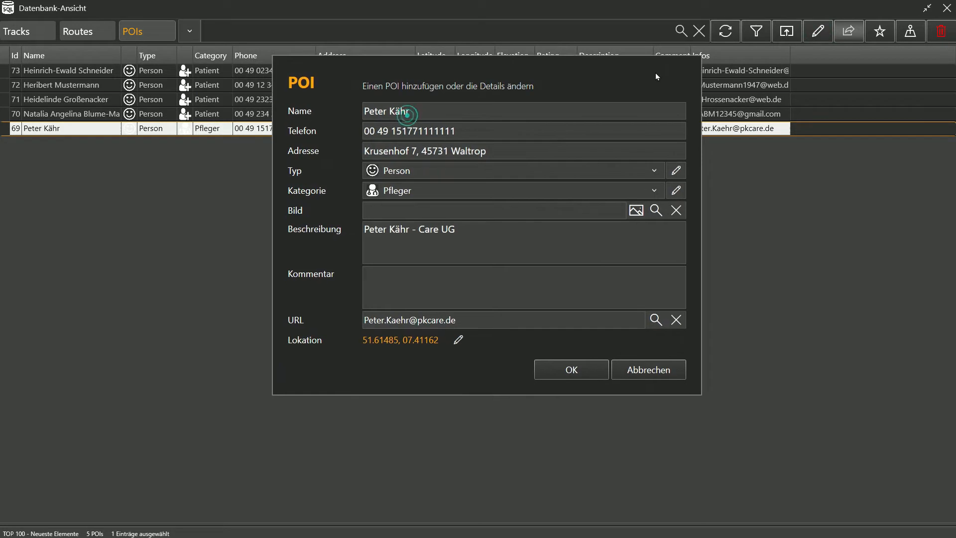
{"action": "left_click", "coordinate": [638, 371]}
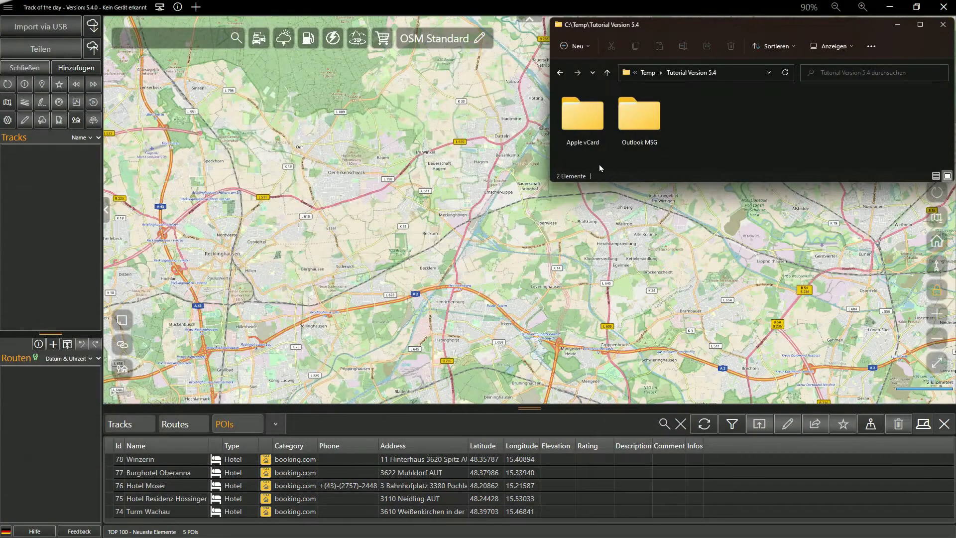
- Import all five vCard files from the Apple vCard folder as Person POIs with category Patient and refresh the POI table
{"action": "double_click", "coordinate": [583, 117]}
{"action": "left_click_drag", "start_coordinate": [865, 132], "coordinate": [481, 201]}
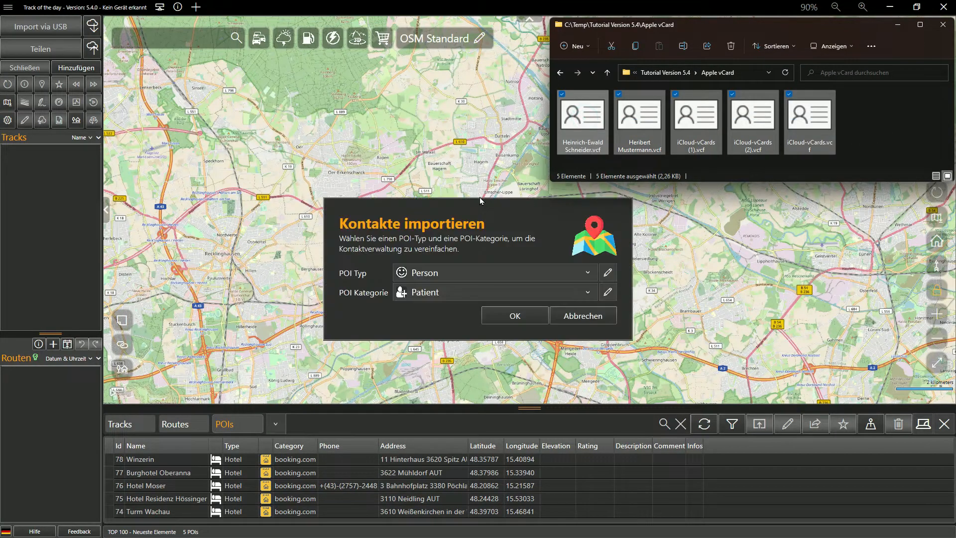
{"action": "left_click", "coordinate": [505, 317]}
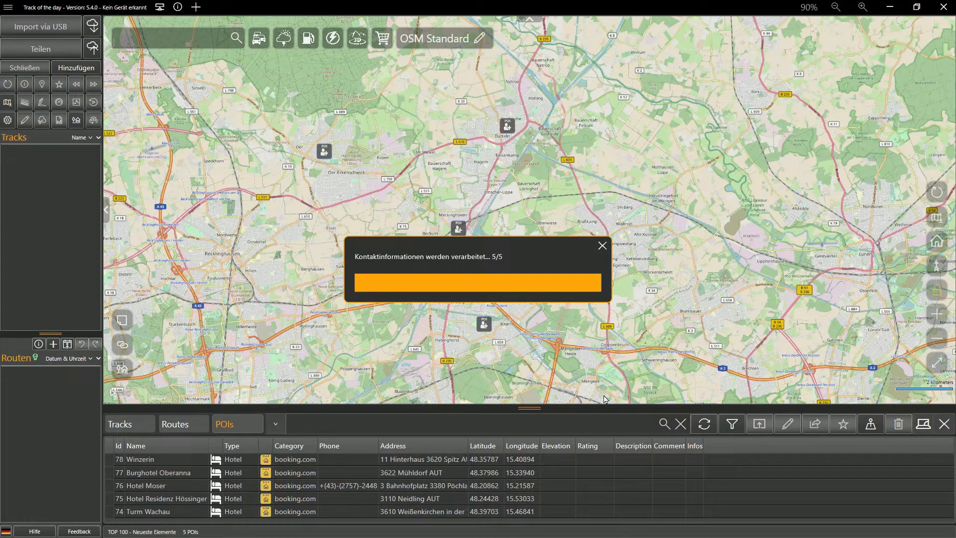
{"action": "left_click", "coordinate": [705, 426]}
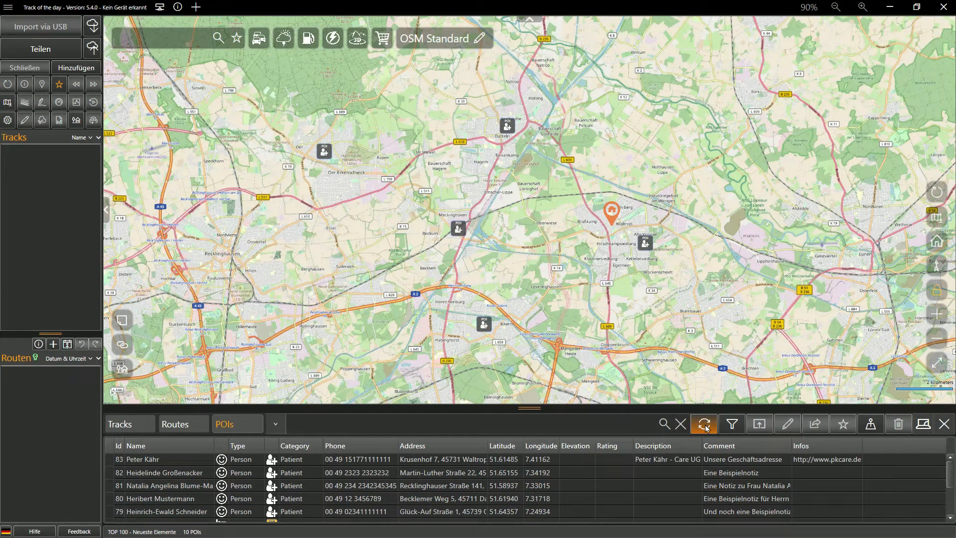
- Delete the five Person POIs imported from the vCard files from the POI database
{"action": "left_click", "coordinate": [552, 459]}
{"action": "left_click", "coordinate": [477, 512], "text": "shift"}
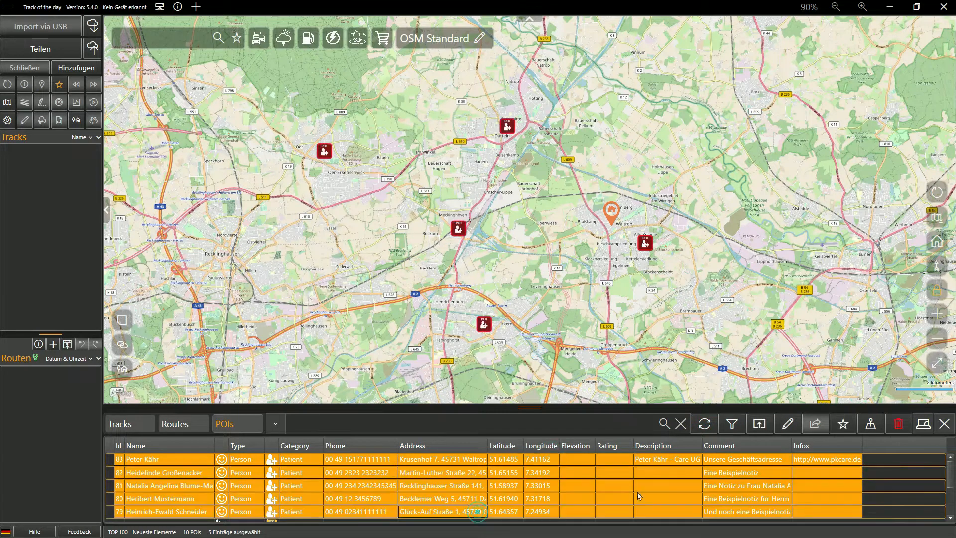
{"action": "left_click", "coordinate": [897, 424]}
- Import all five .msg files from the Outlook MSG folder onto the map as Person POIs with category Patient and refresh the POI table
{"action": "key", "text": "alt+Tab"}
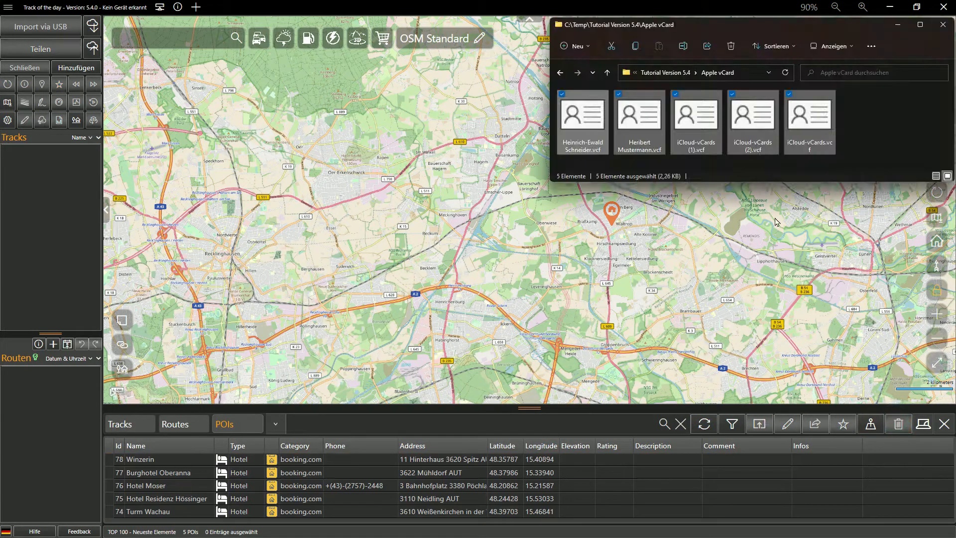
{"action": "left_click", "coordinate": [673, 71]}
{"action": "double_click", "coordinate": [657, 105]}
{"action": "key", "text": "ctrl+a"}
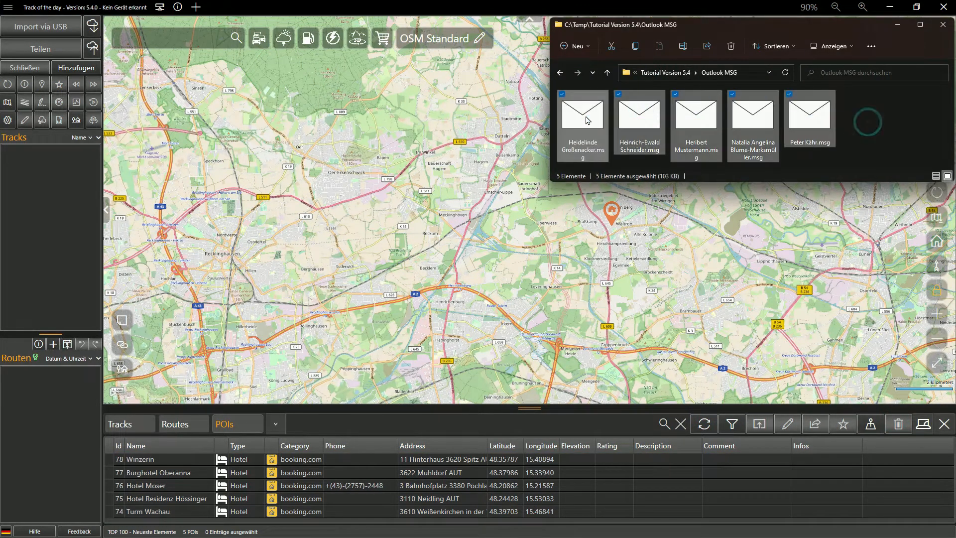
{"action": "left_click_drag", "start_coordinate": [810, 122], "coordinate": [523, 210]}
{"action": "left_click", "coordinate": [523, 316]}
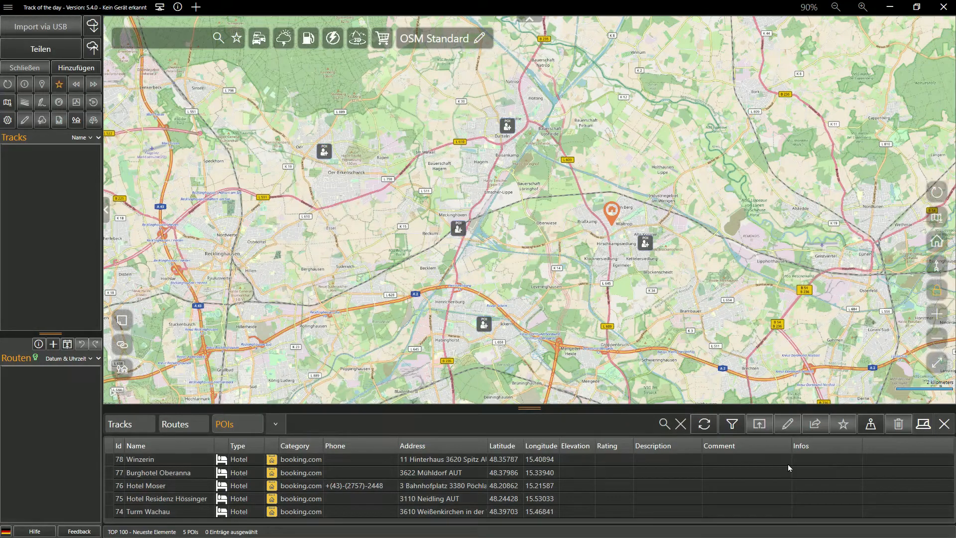
{"action": "left_click", "coordinate": [702, 424]}
{"action": "left_click", "coordinate": [573, 460]}
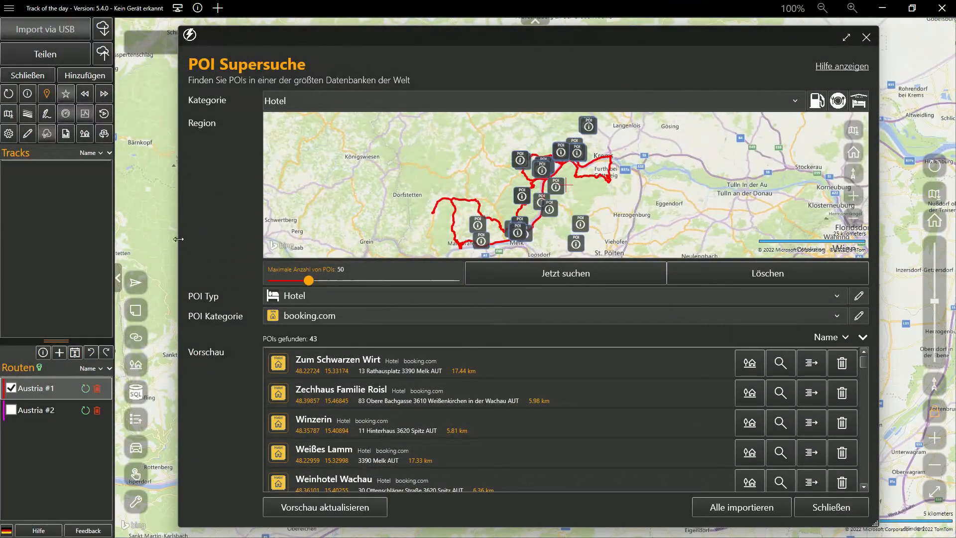
- Narrow the POI Supersuche window so the main map fits beside it, and switch the map to Straßenkarte
{"action": "left_click_drag", "start_coordinate": [178, 240], "coordinate": [678, 247]}
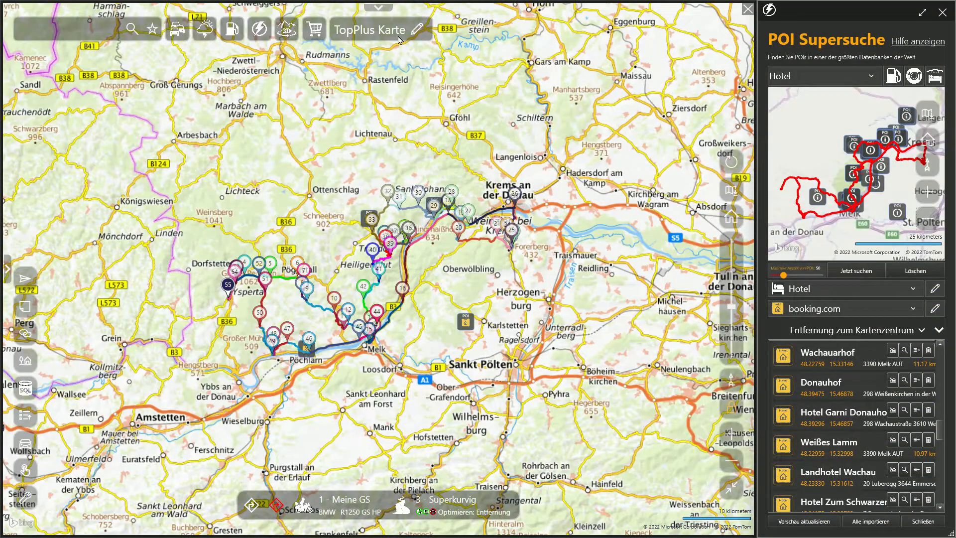
{"action": "left_click", "coordinate": [388, 35]}
{"action": "left_click", "coordinate": [511, 148]}
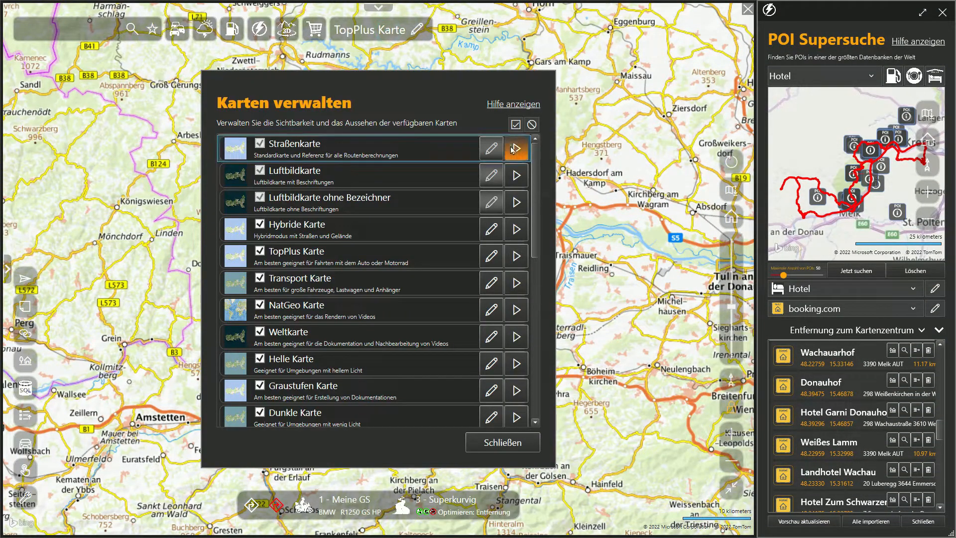
- Follow the planned route along the Danube and import the hotel Winzerin from the POI Supersuche preview
{"action": "scroll", "coordinate": [427, 248], "scroll_direction": "up", "scroll_amount": 5}
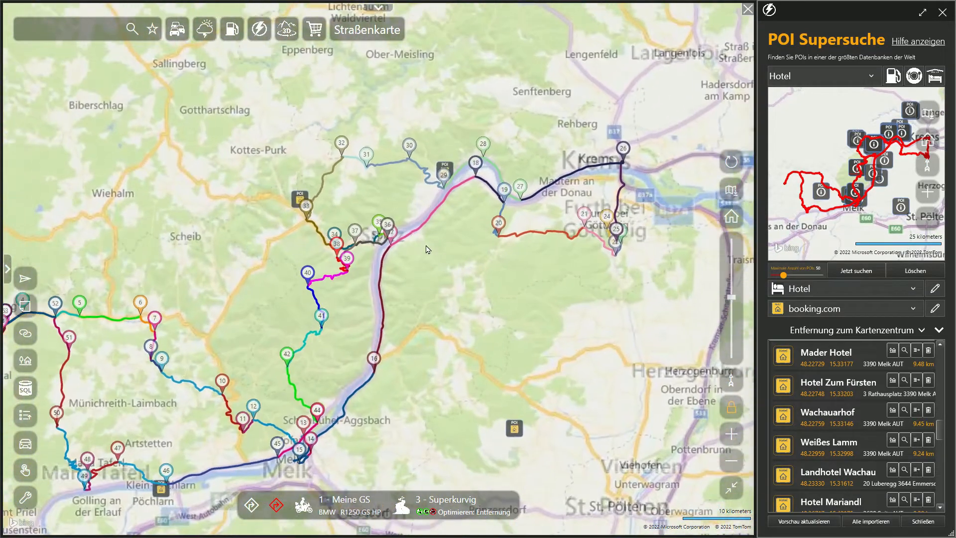
{"action": "scroll", "coordinate": [514, 226], "scroll_direction": "up", "scroll_amount": 3}
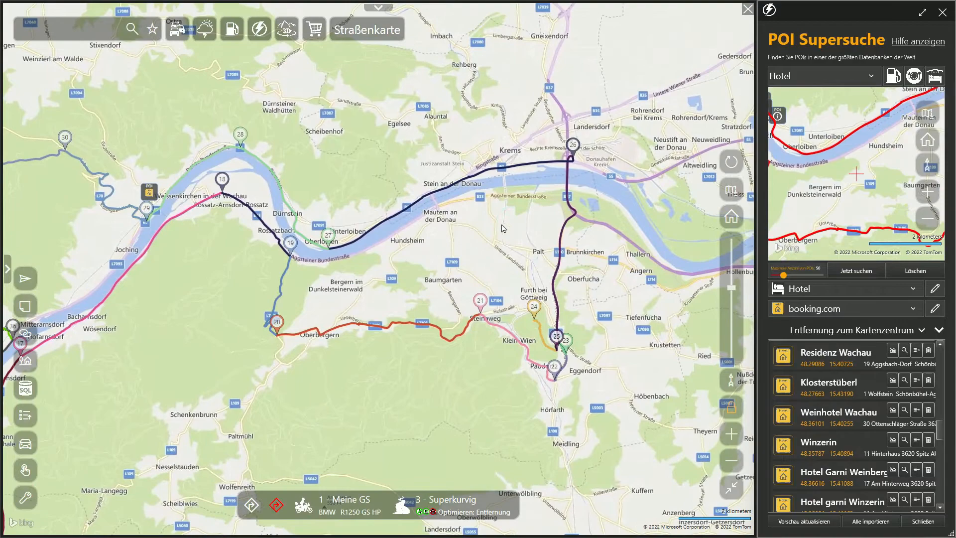
{"action": "left_click_drag", "start_coordinate": [501, 224], "coordinate": [419, 243]}
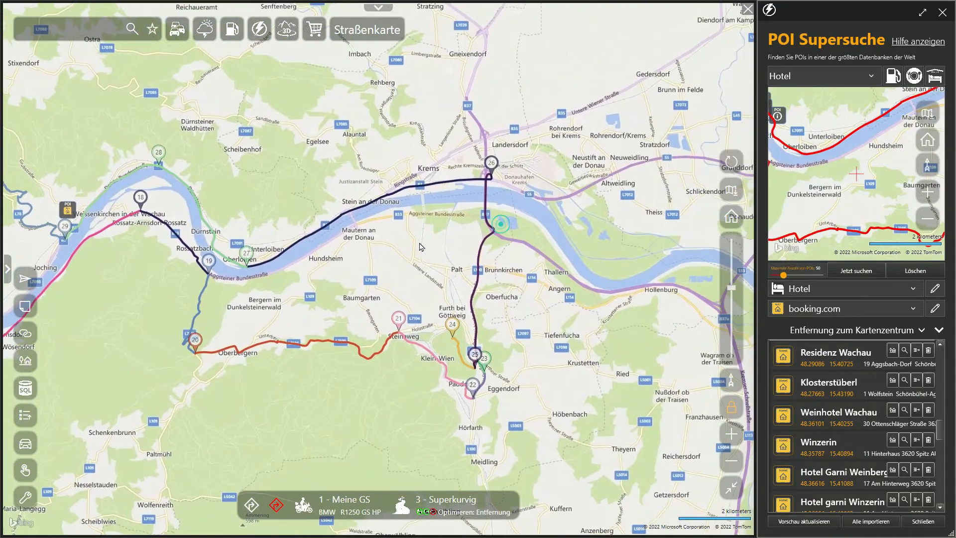
{"action": "left_click_drag", "start_coordinate": [189, 358], "coordinate": [527, 157]}
{"action": "left_click_drag", "start_coordinate": [299, 320], "coordinate": [561, 172]}
{"action": "mouse_move", "coordinate": [314, 397]}
{"action": "left_mouse_down"}
{"action": "mouse_move", "coordinate": [391, 331]}
{"action": "mouse_move", "coordinate": [516, 278]}
{"action": "left_mouse_up"}
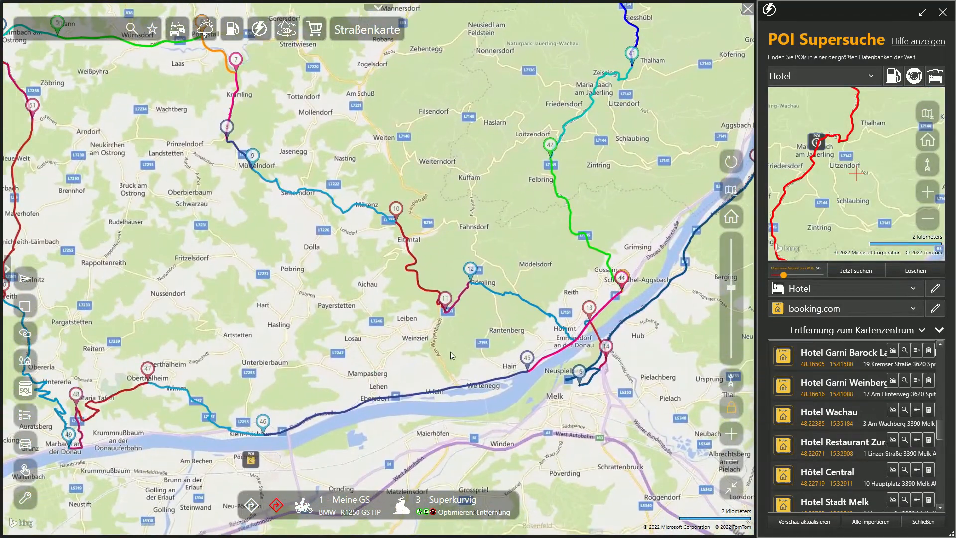
{"action": "left_click_drag", "start_coordinate": [312, 385], "coordinate": [430, 282]}
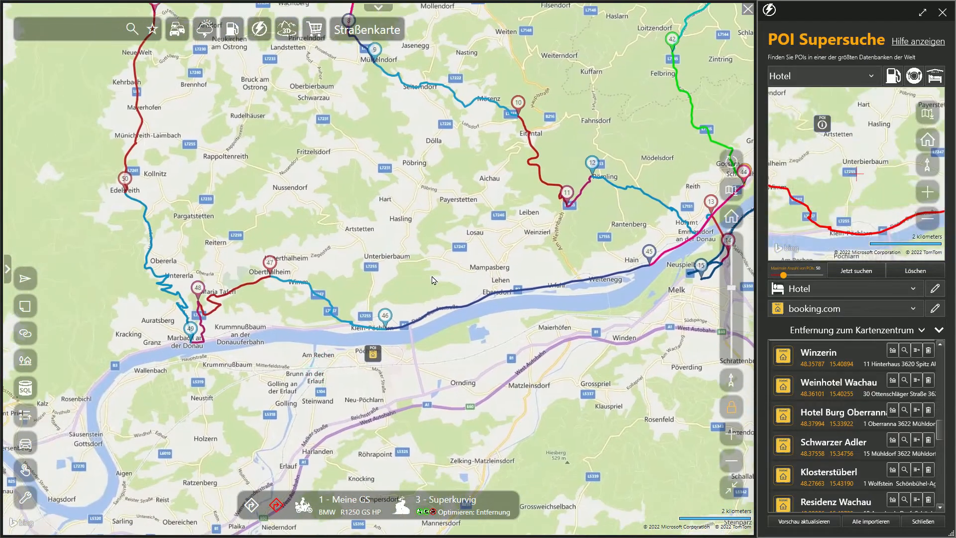
{"action": "left_click", "coordinate": [917, 352]}
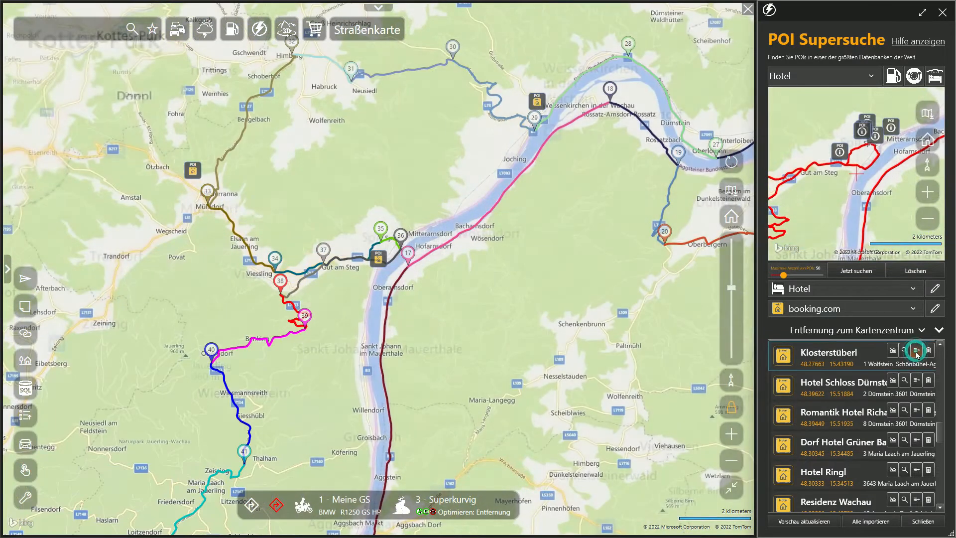
- Open Street View at the Winzerin POI's coordinates and look around the hotel's surroundings
{"action": "left_click", "coordinate": [378, 258]}
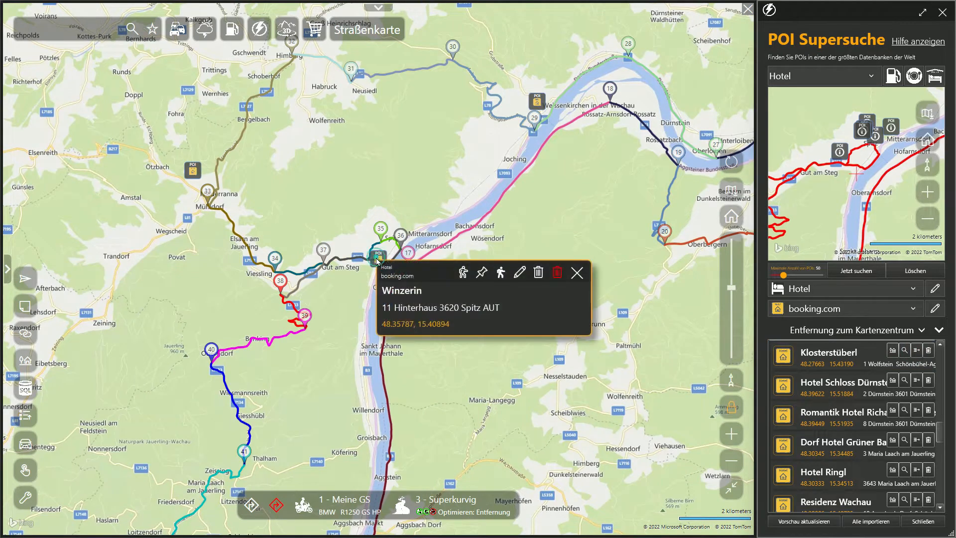
{"action": "left_click", "coordinate": [410, 324]}
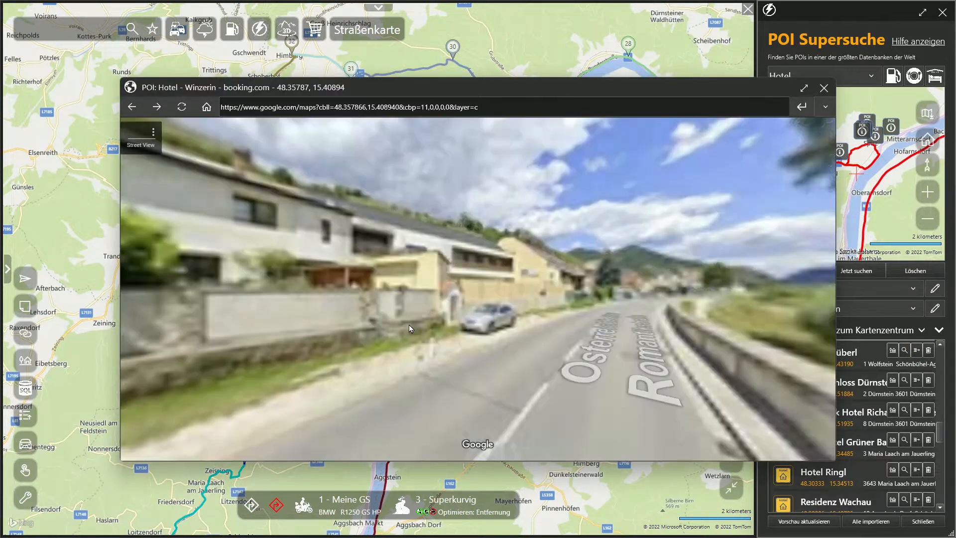
{"action": "left_click_drag", "start_coordinate": [801, 299], "coordinate": [518, 299]}
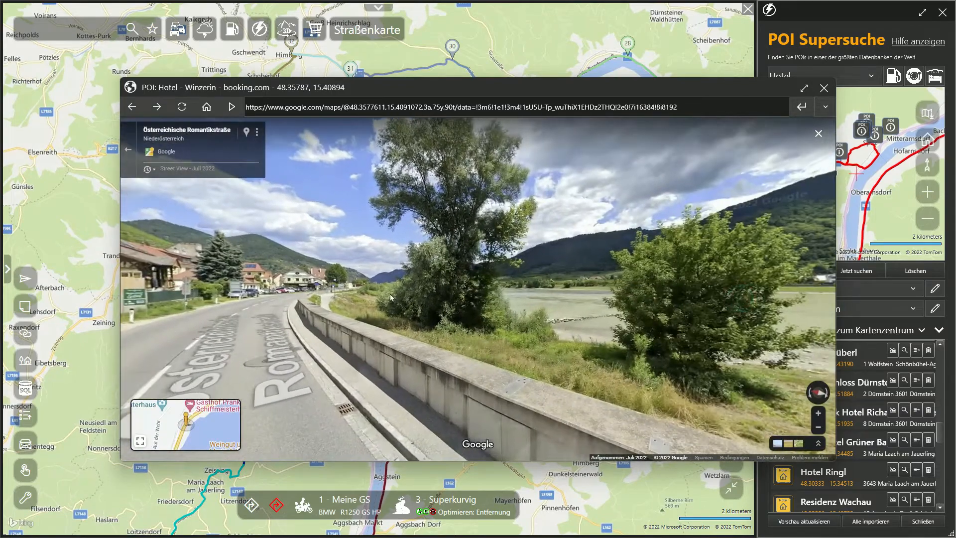
{"action": "left_click_drag", "start_coordinate": [770, 297], "coordinate": [510, 295]}
{"action": "left_click_drag", "start_coordinate": [801, 269], "coordinate": [499, 269]}
{"action": "left_click_drag", "start_coordinate": [728, 257], "coordinate": [441, 256]}
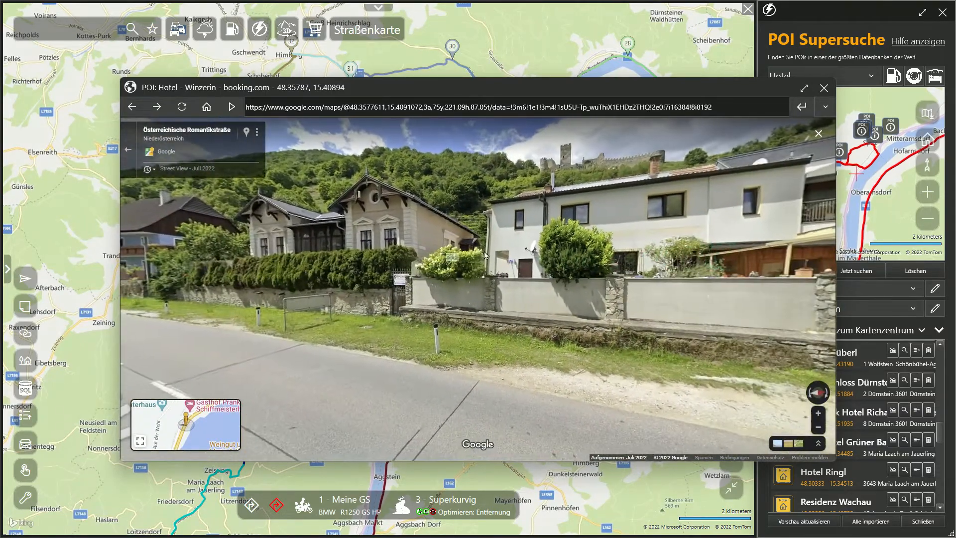
{"action": "left_click_drag", "start_coordinate": [741, 254], "coordinate": [498, 255]}
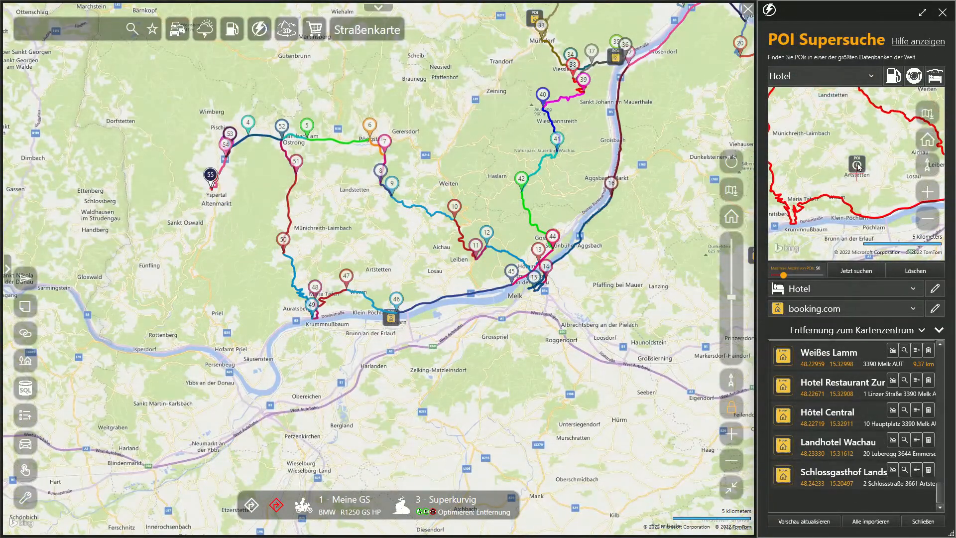
- Locate the hotel Schlossgasthof Landstetter in the POI preview and view its surroundings in Street View
{"action": "left_click", "coordinate": [858, 167]}
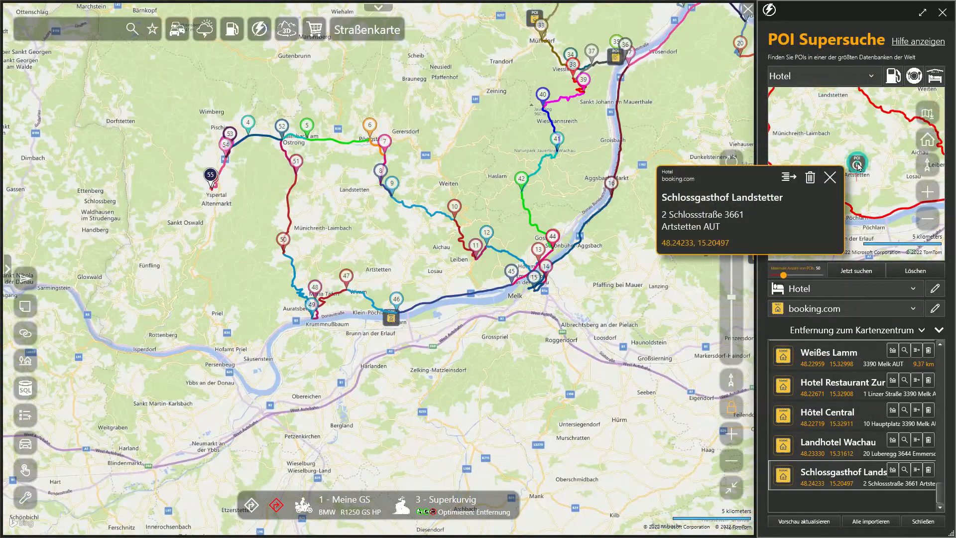
{"action": "left_click", "coordinate": [712, 248]}
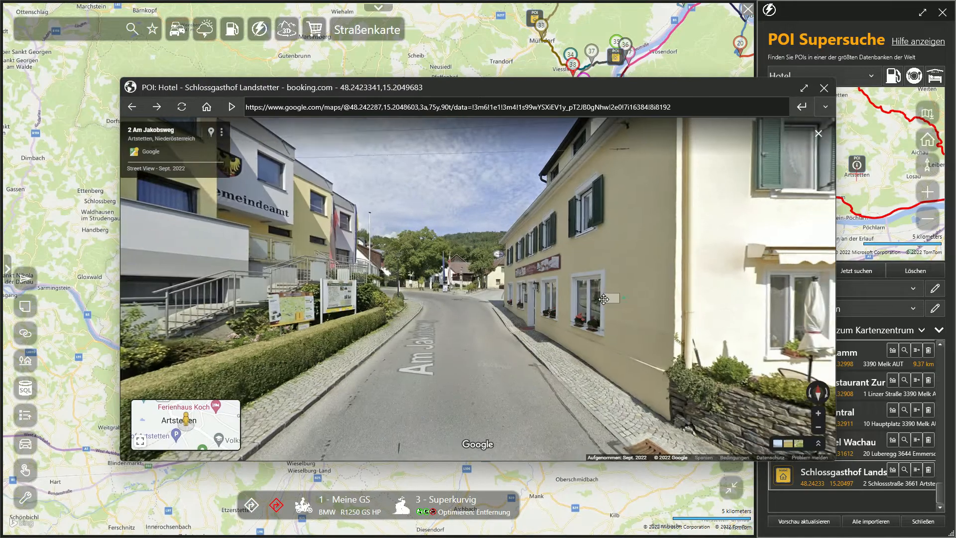
{"action": "left_click", "coordinate": [604, 299]}
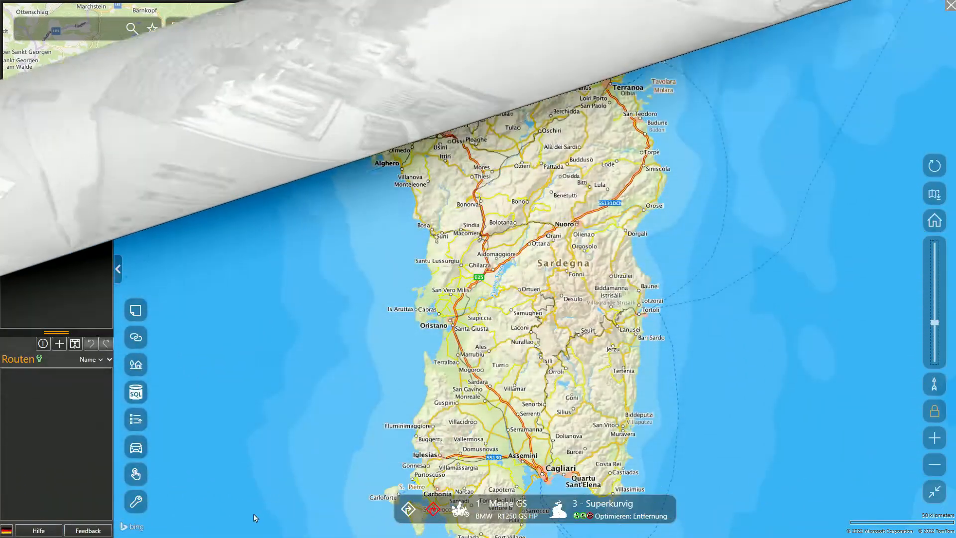
- Start Quick-Routing with 1 - Meine GS and 3 - Superkurvig, review the routing options, and have automatic route calculation active
{"action": "left_click", "coordinate": [136, 475]}
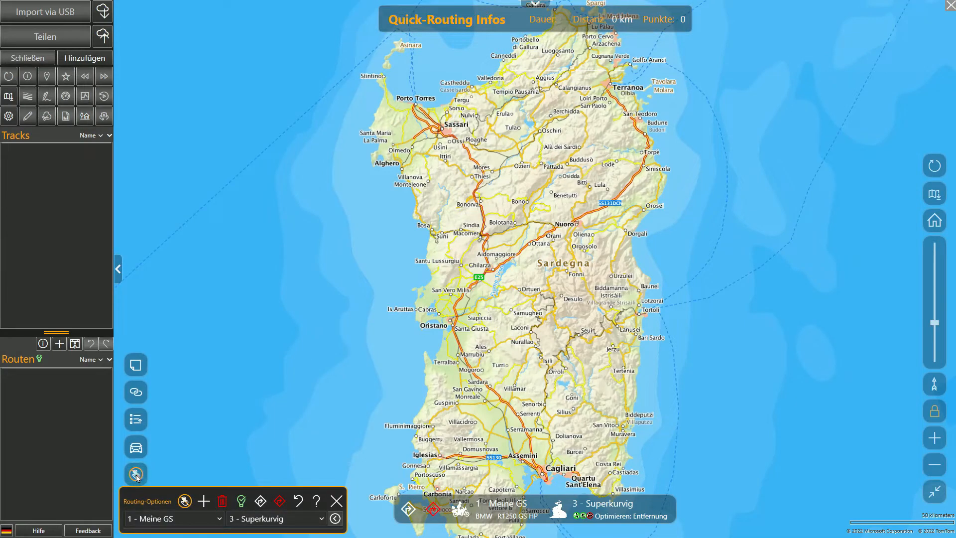
{"action": "left_click", "coordinate": [324, 520]}
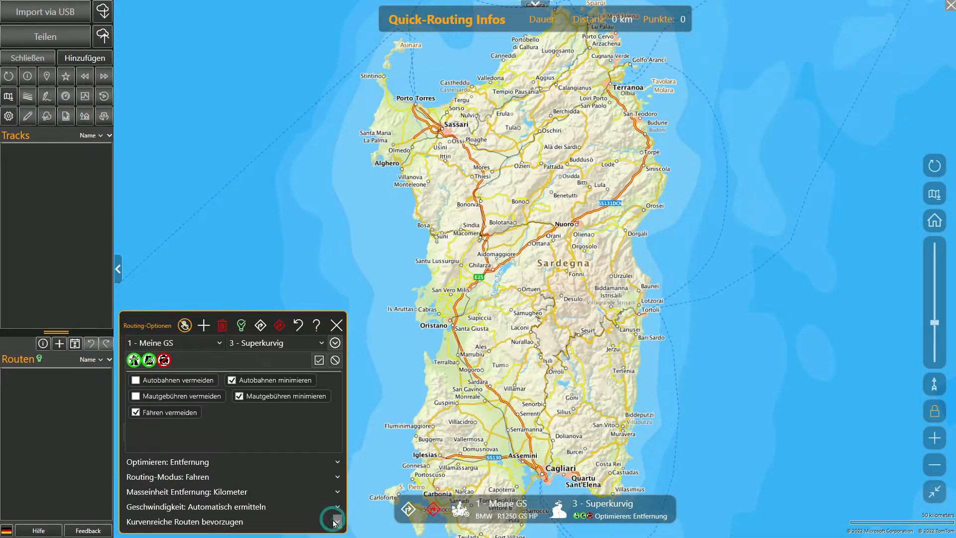
{"action": "left_click", "coordinate": [336, 343]}
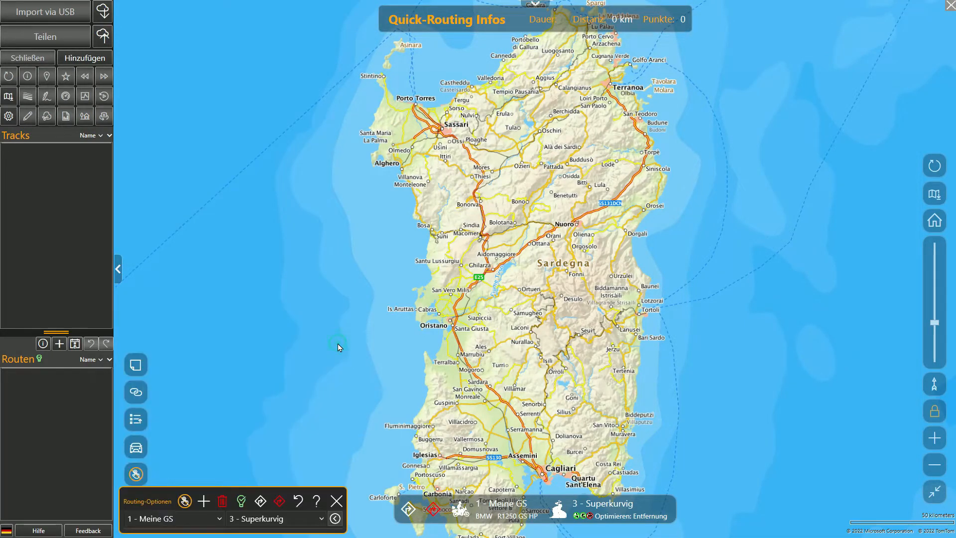
{"action": "left_click", "coordinate": [242, 501]}
- Place Quick-Routing points around Sardinia's coast, from Terranoa down the east side, around the south, and up the west side back to Terranoa
{"action": "left_click", "coordinate": [608, 88]}
{"action": "left_click", "coordinate": [661, 181]}
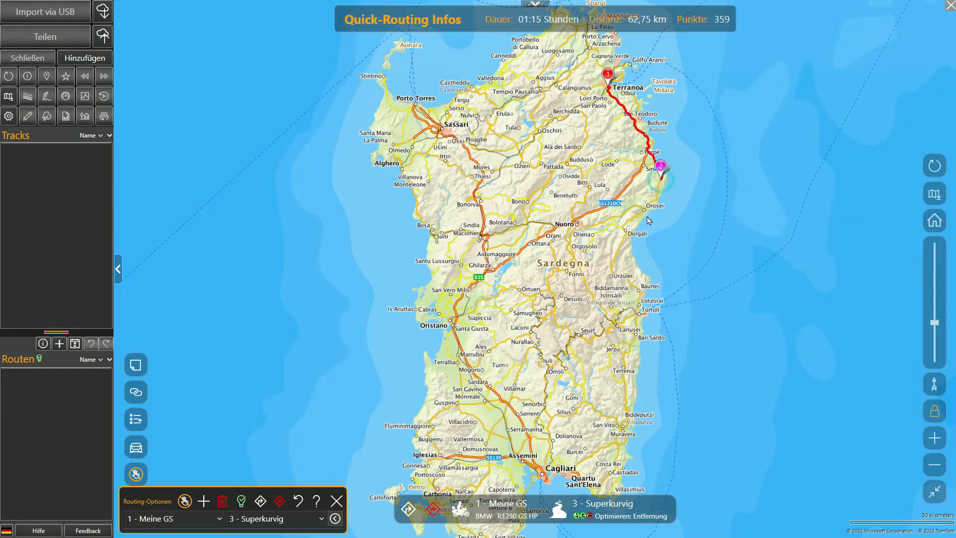
{"action": "left_click", "coordinate": [634, 216]}
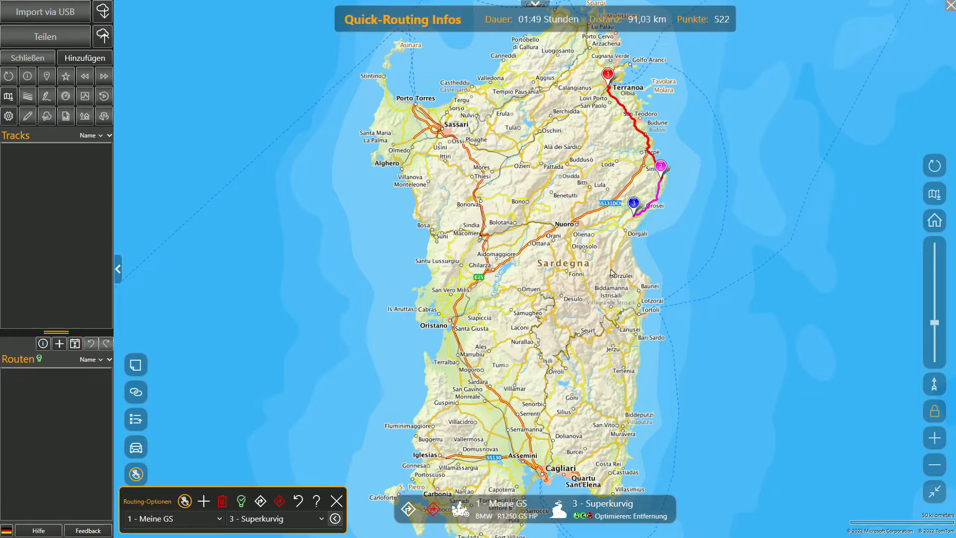
{"action": "left_click", "coordinate": [611, 269]}
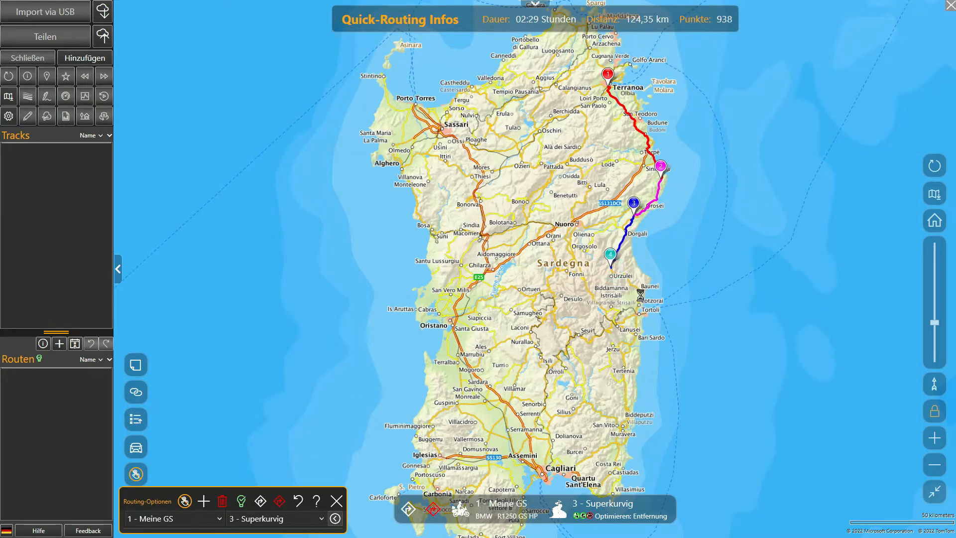
{"action": "left_click", "coordinate": [640, 294]}
{"action": "left_click", "coordinate": [631, 336]}
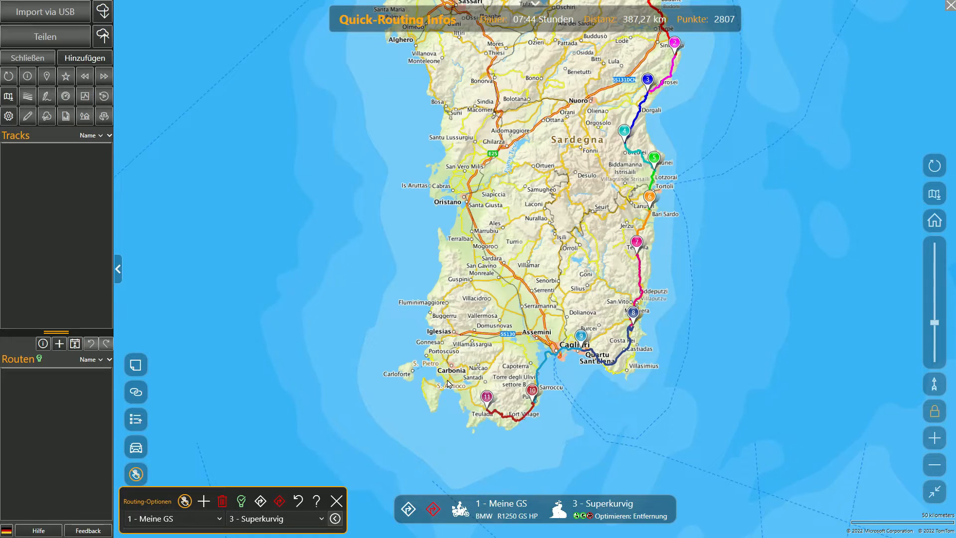
{"action": "left_click", "coordinate": [440, 342]}
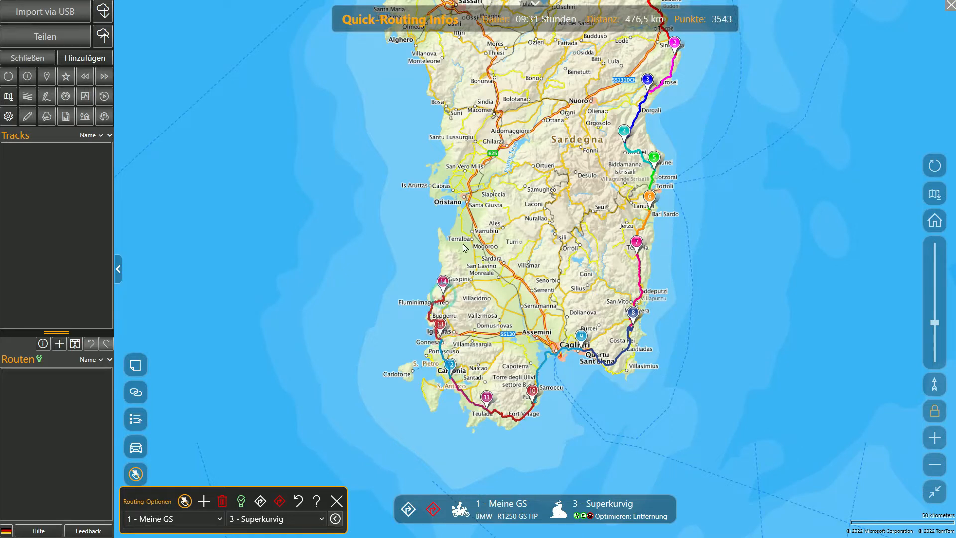
{"action": "left_click", "coordinate": [450, 181]}
{"action": "left_click_drag", "start_coordinate": [456, 151], "coordinate": [463, 328]}
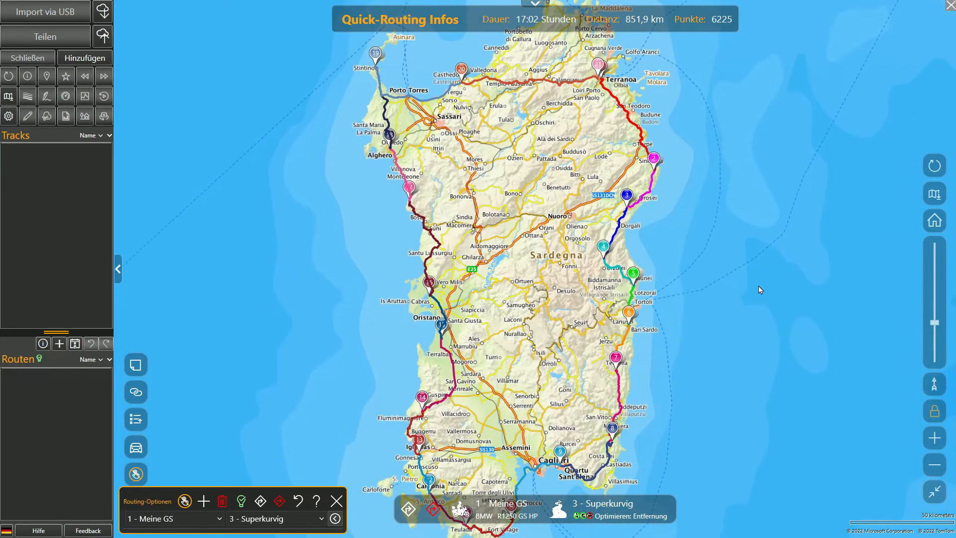
- Create a route from the Quick-Routing points and open its Routenanalyse
{"action": "left_click", "coordinate": [203, 503]}
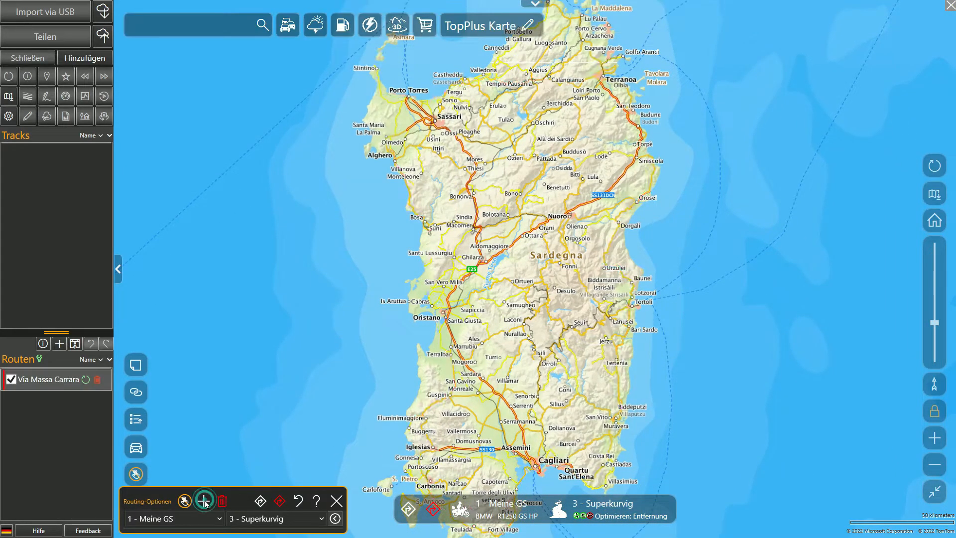
{"action": "left_click", "coordinate": [65, 116]}
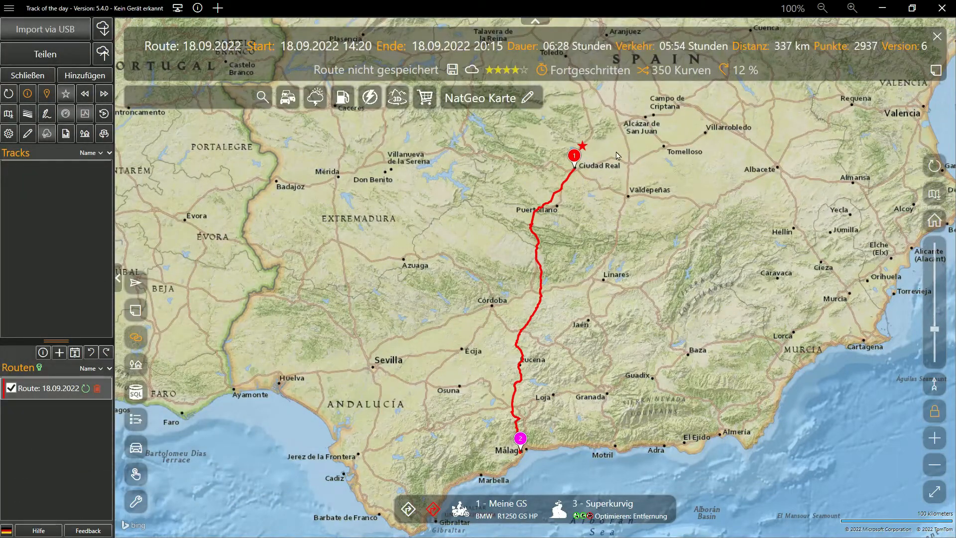
- Wake up KAKIMOTO on the map and set its Kakimeter to Superheiß with POI type KAKIMOTO
{"action": "right_click", "coordinate": [617, 129]}
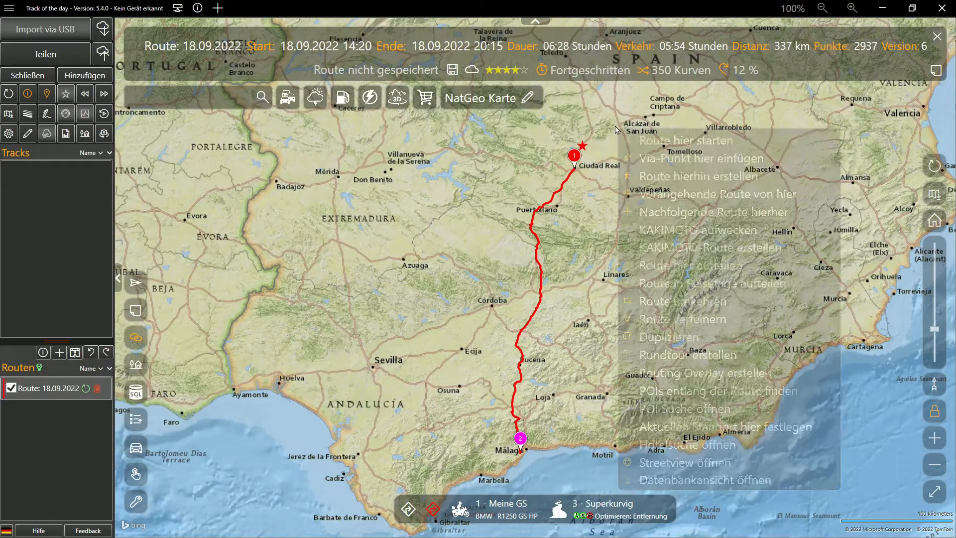
{"action": "left_click", "coordinate": [709, 232]}
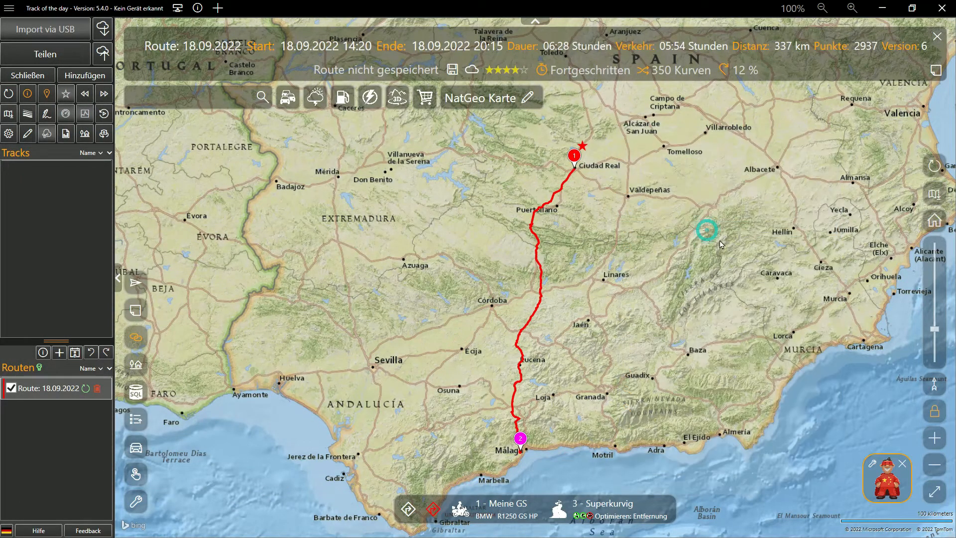
{"action": "left_click", "coordinate": [873, 466]}
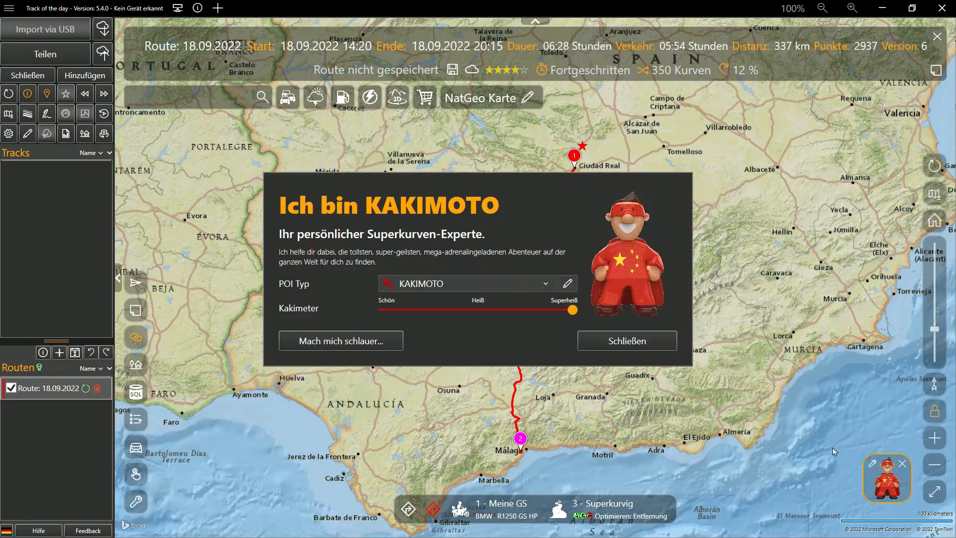
{"action": "mouse_move", "coordinate": [570, 312]}
{"action": "left_mouse_down"}
{"action": "mouse_move", "coordinate": [433, 309]}
{"action": "mouse_move", "coordinate": [583, 312]}
{"action": "left_mouse_up"}
{"action": "left_click", "coordinate": [610, 345]}
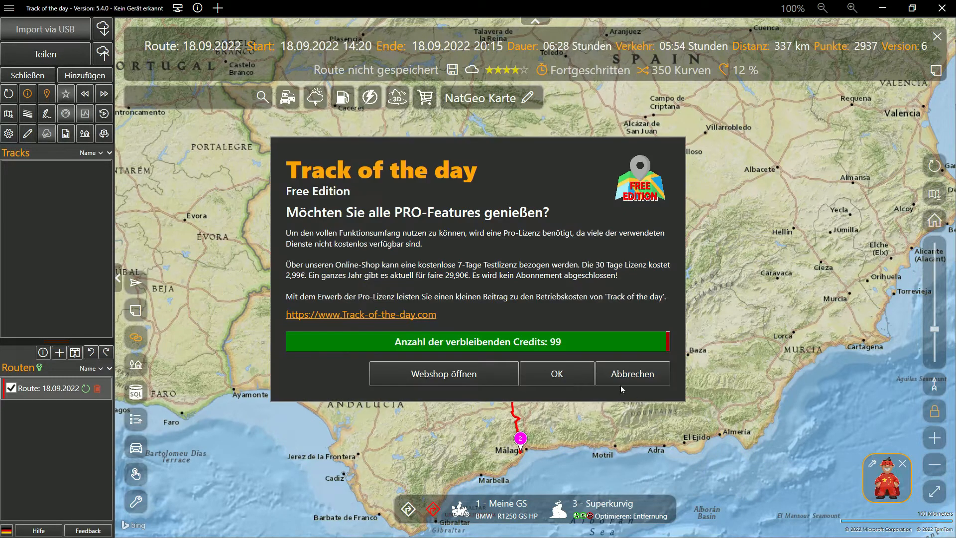
- Have KAKIMOTO generate two curvy route variants between Ciudad Real and Málaga, accepting the Free Edition credit use
{"action": "left_click", "coordinate": [581, 374]}
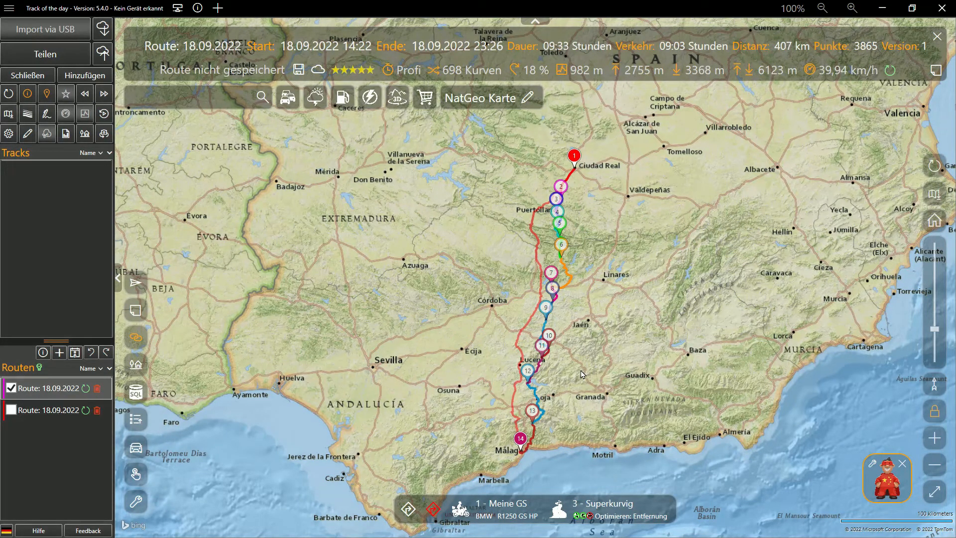
{"action": "left_click", "coordinate": [889, 483]}
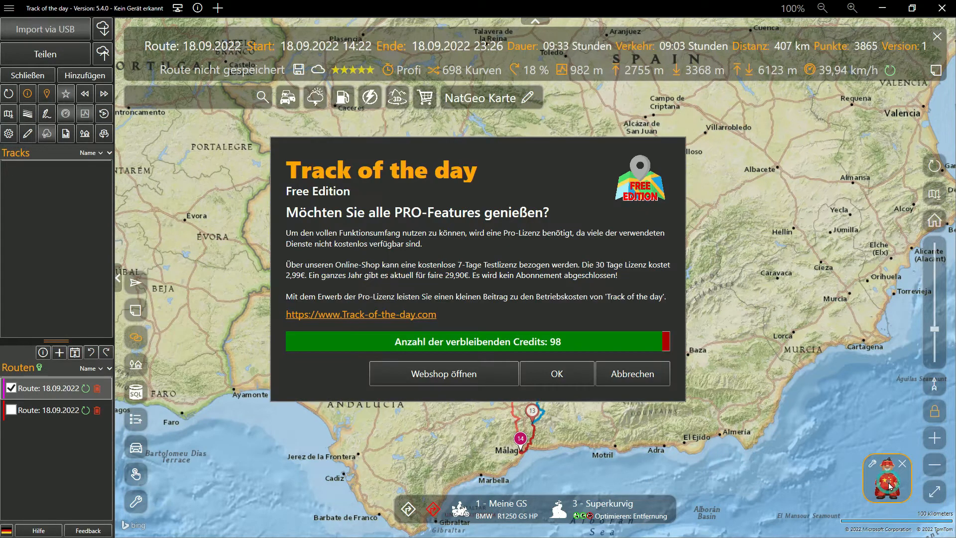
{"action": "left_click", "coordinate": [570, 374]}
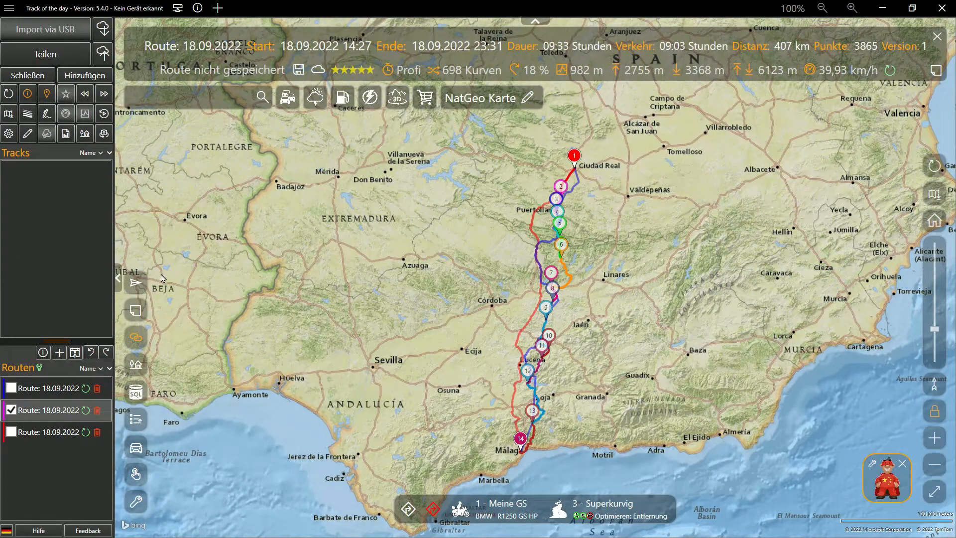
- Send the selected route to BaseCamp with the OPTIMIZED simplification and Shaping-Points export enabled
{"action": "left_click", "coordinate": [136, 288]}
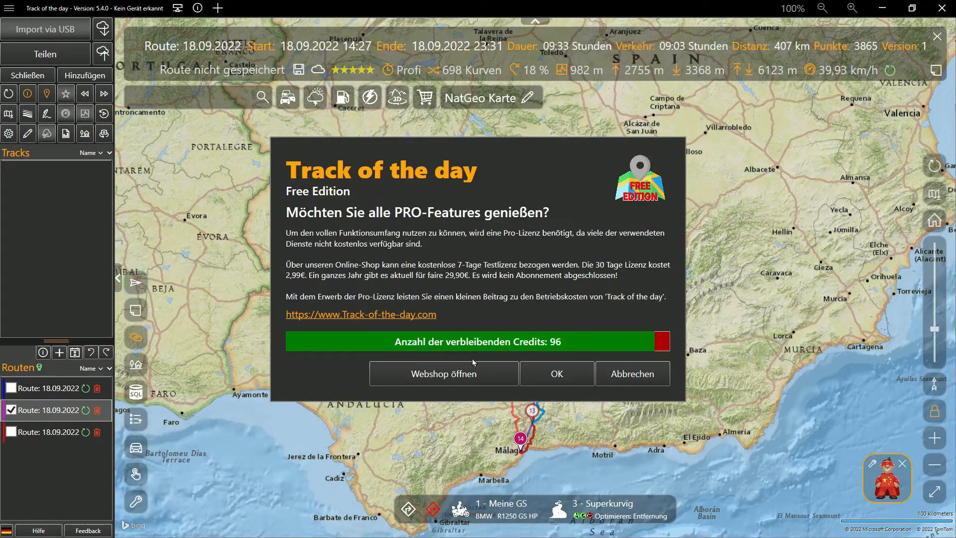
{"action": "left_click", "coordinate": [558, 373]}
{"action": "left_click", "coordinate": [453, 269]}
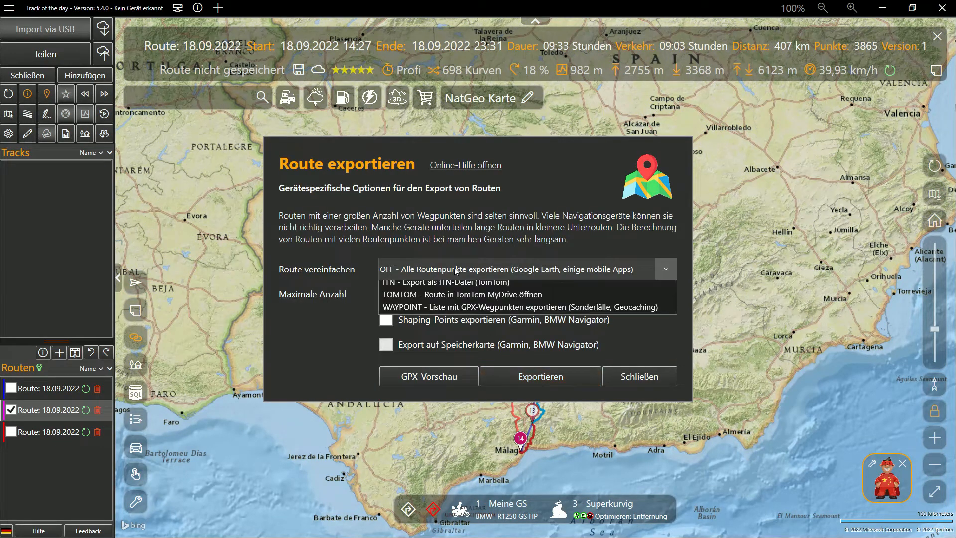
{"action": "left_click", "coordinate": [449, 335]}
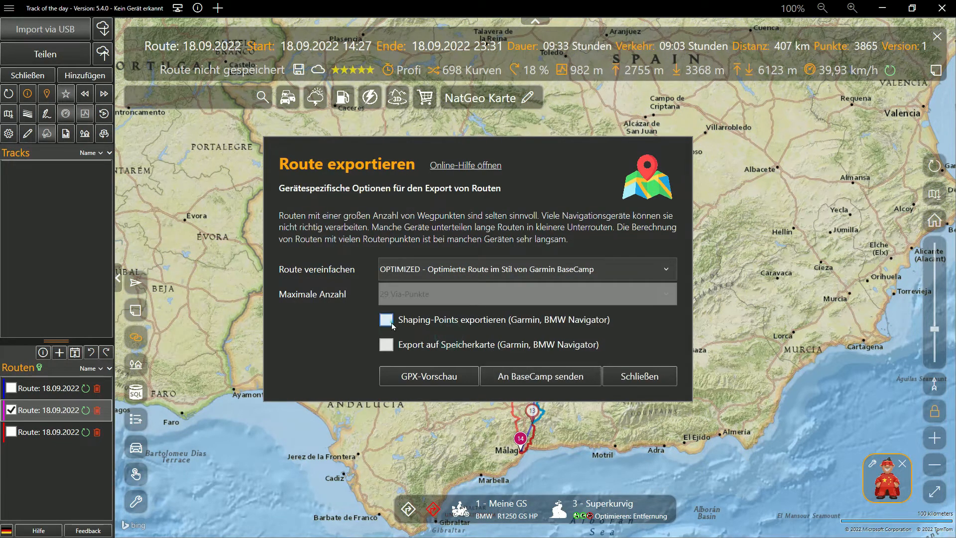
{"action": "left_click", "coordinate": [386, 319]}
{"action": "left_click", "coordinate": [521, 377]}
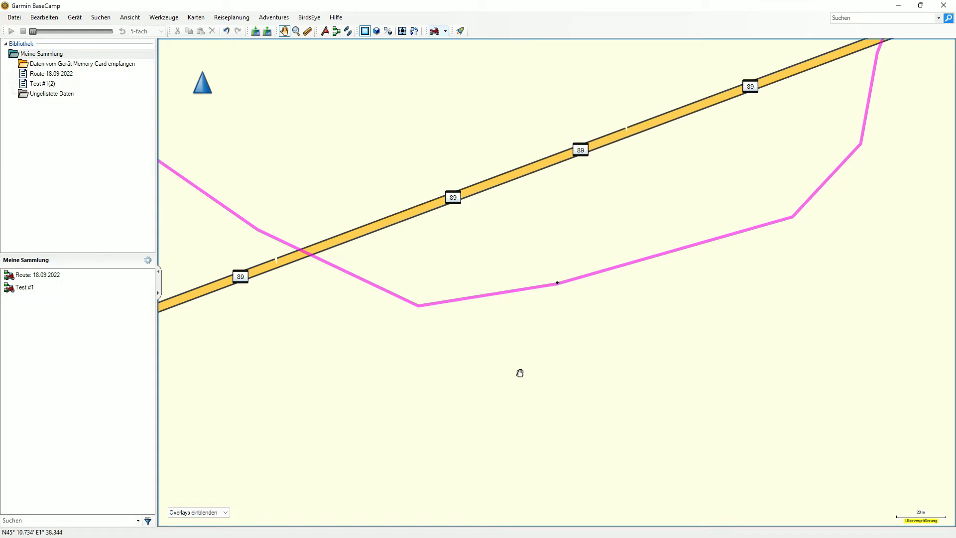
- In Garmin BaseCamp, select the imported Route: 18.09.2022 and show it on the map
{"action": "left_click", "coordinate": [47, 275]}
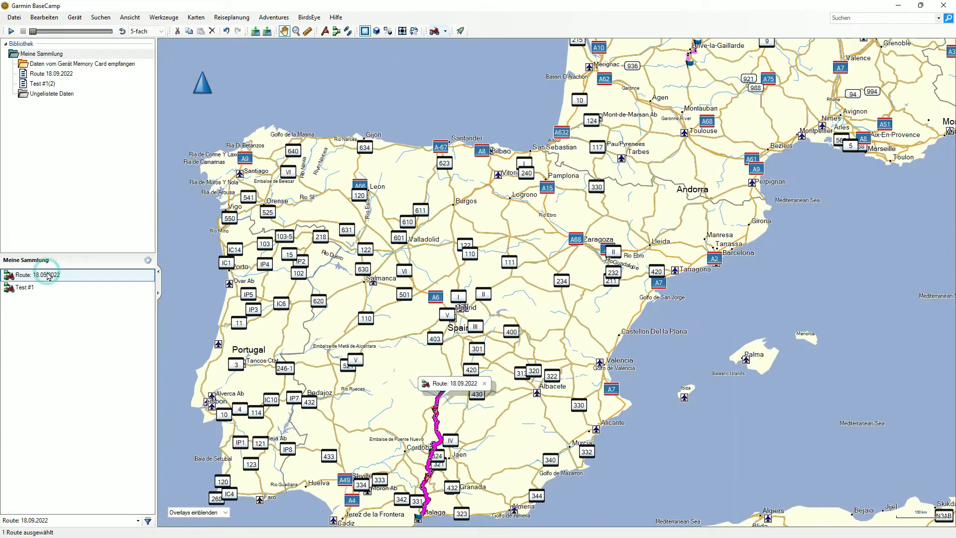
{"action": "left_click_drag", "start_coordinate": [385, 431], "coordinate": [463, 295]}
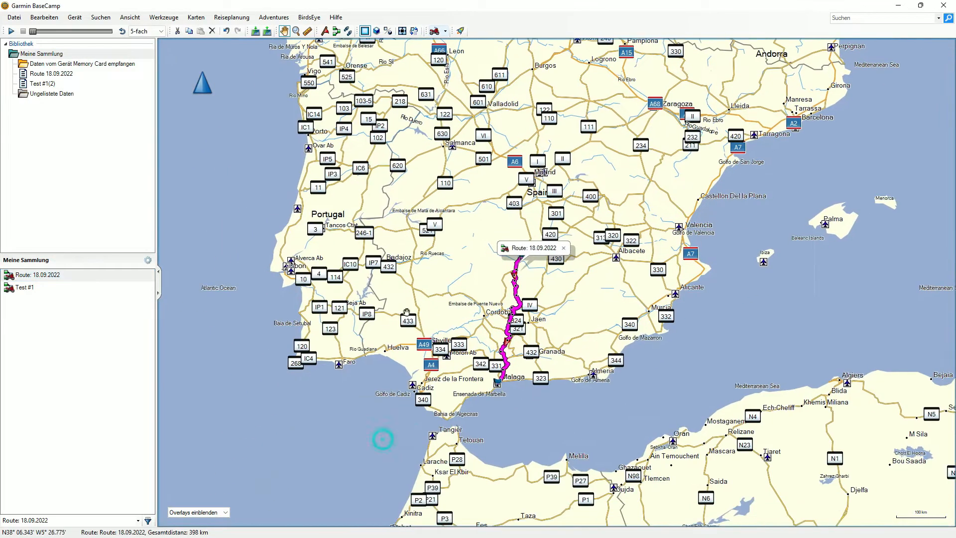
{"action": "right_click", "coordinate": [78, 280]}
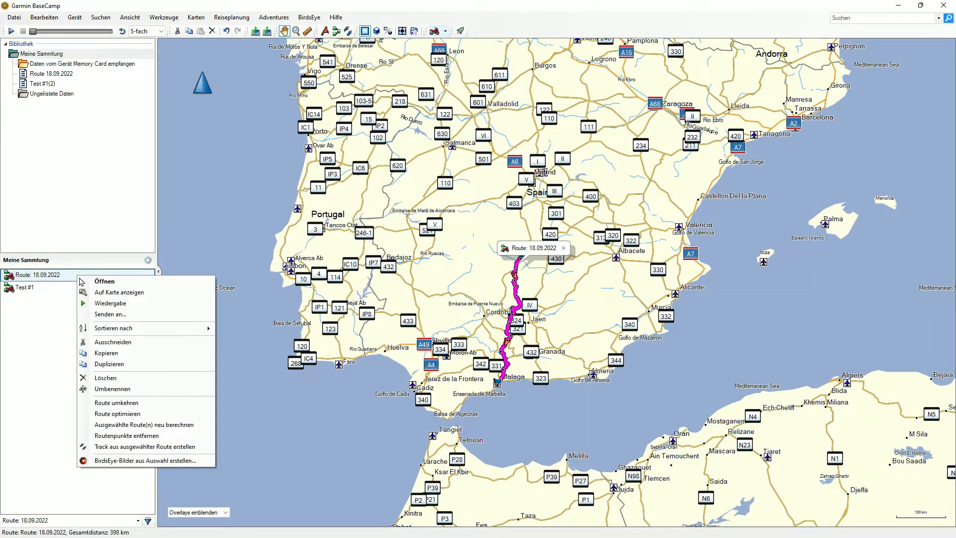
{"action": "left_click", "coordinate": [102, 292]}
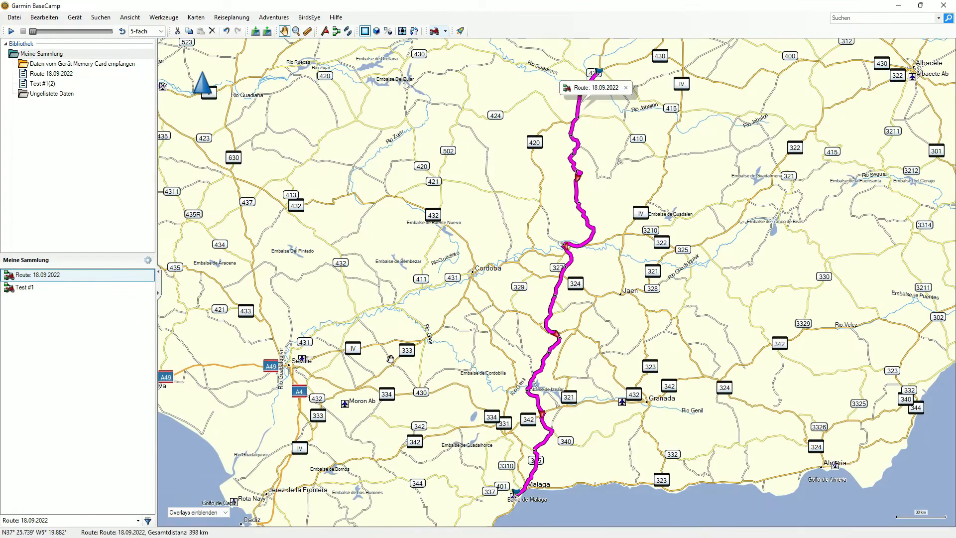
- Switch the BaseCamp map to 3D view and examine the route's course between Ciudad Real and Málaga
{"action": "left_click", "coordinate": [377, 31]}
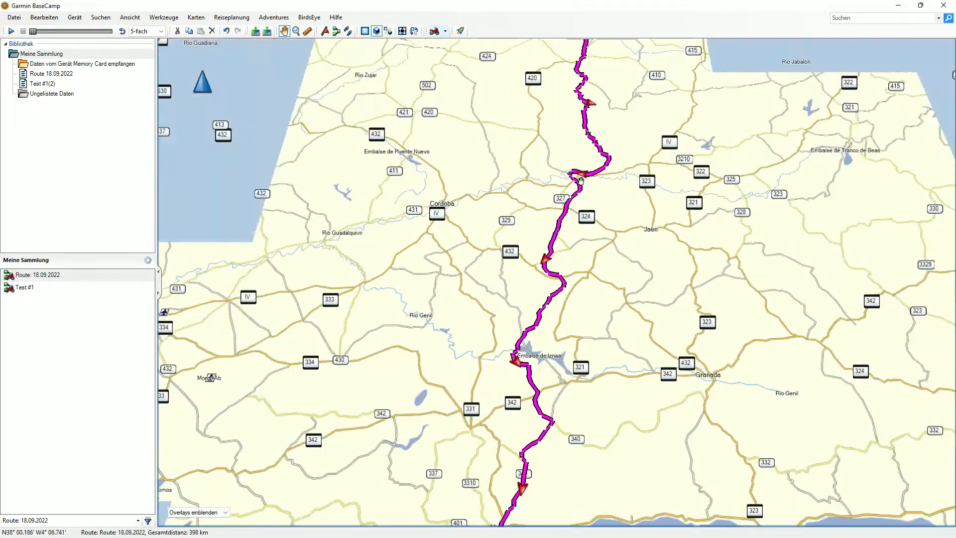
{"action": "scroll", "coordinate": [581, 180], "scroll_direction": "up", "scroll_amount": 1}
{"action": "left_click_drag", "start_coordinate": [621, 109], "coordinate": [589, 269]}
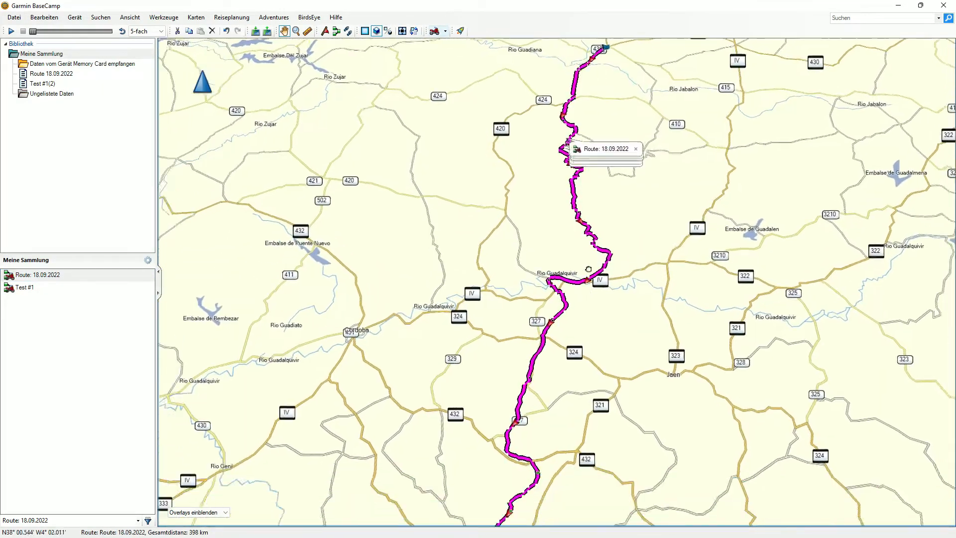
{"action": "scroll", "coordinate": [572, 363], "scroll_direction": "down", "scroll_amount": 2}
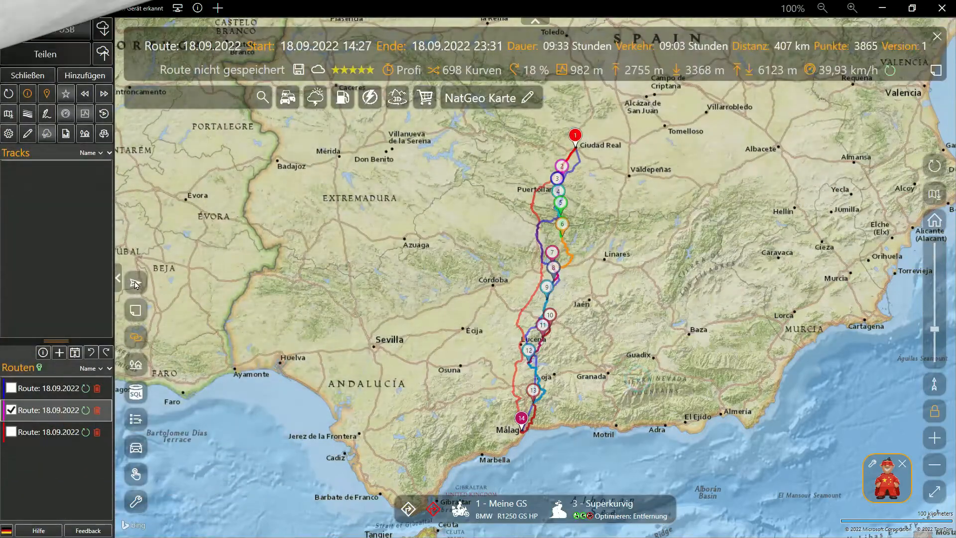
- Back in Track of the day, call up the route export and open the webshop's Pro Edition page from the Free Edition notice
{"action": "left_click", "coordinate": [136, 283]}
{"action": "left_click", "coordinate": [440, 378]}
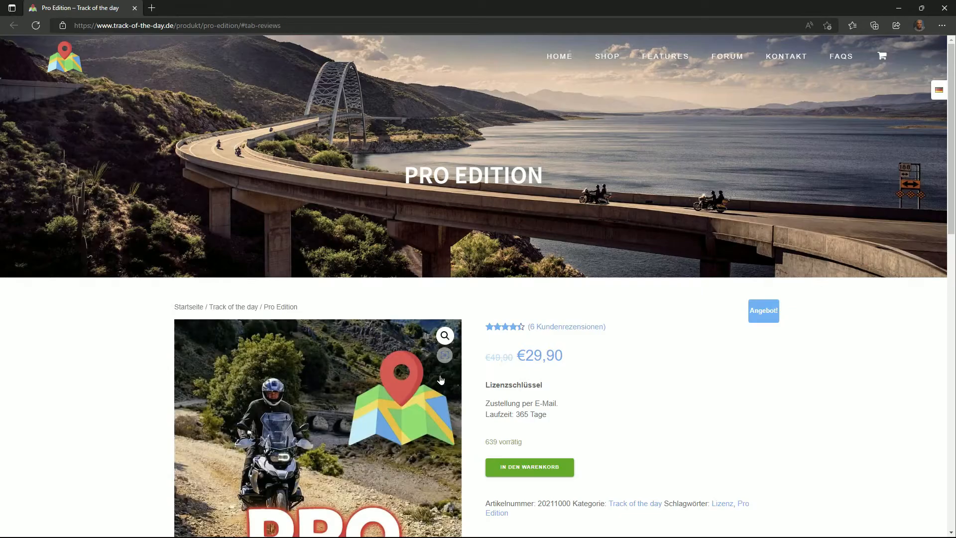
{"action": "scroll", "coordinate": [717, 352], "scroll_direction": "down", "scroll_amount": 2}
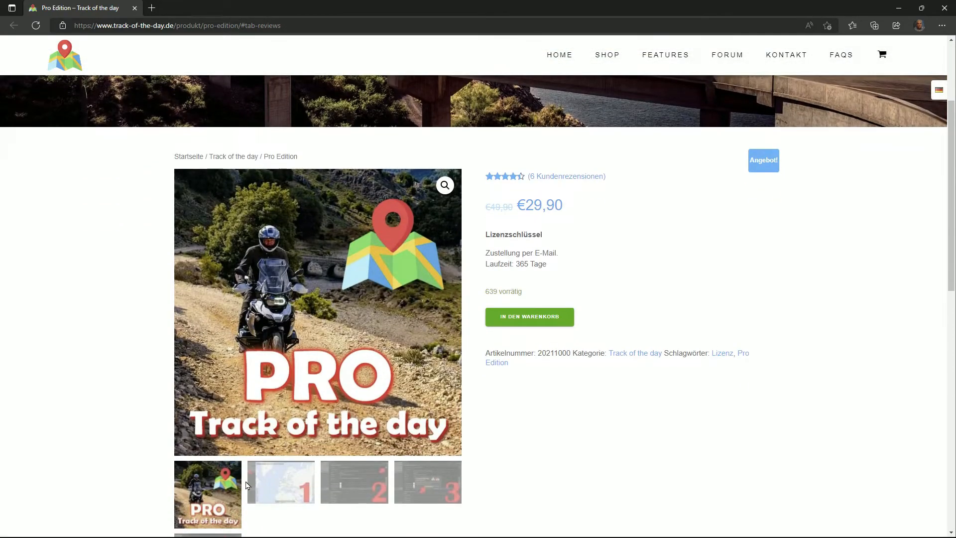
- Look through the Pro Edition's product images 1 to 4 and return to the main picture
{"action": "left_click", "coordinate": [271, 477]}
{"action": "left_click", "coordinate": [352, 381]}
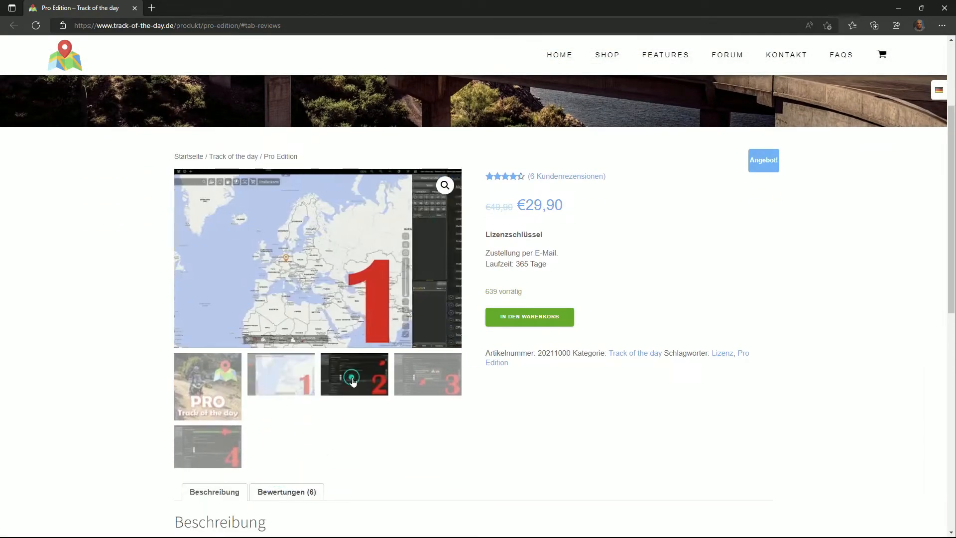
{"action": "left_click", "coordinate": [428, 377]}
{"action": "left_click", "coordinate": [216, 444]}
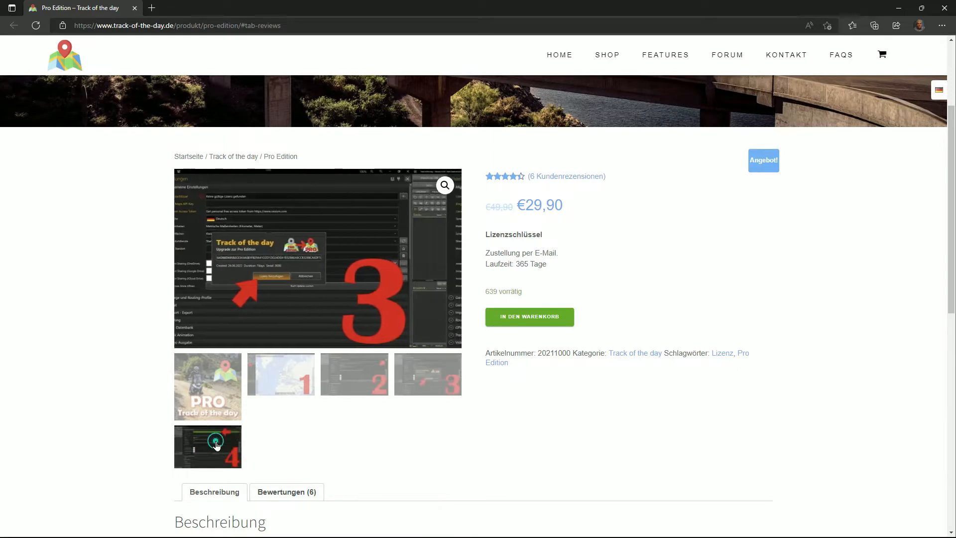
{"action": "left_click", "coordinate": [209, 396]}
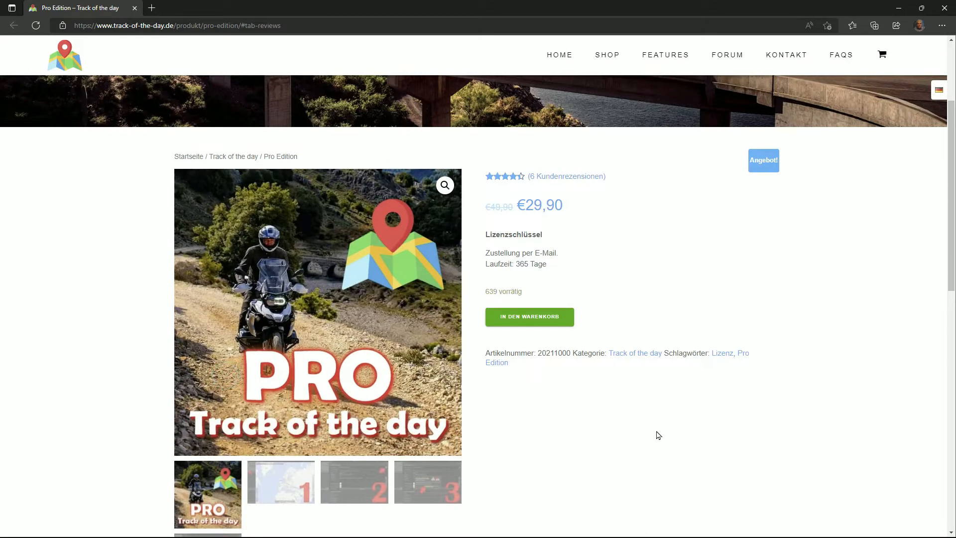
- Add the Pro Edition licence to the shopping cart and display the cart
{"action": "left_click", "coordinate": [543, 318]}
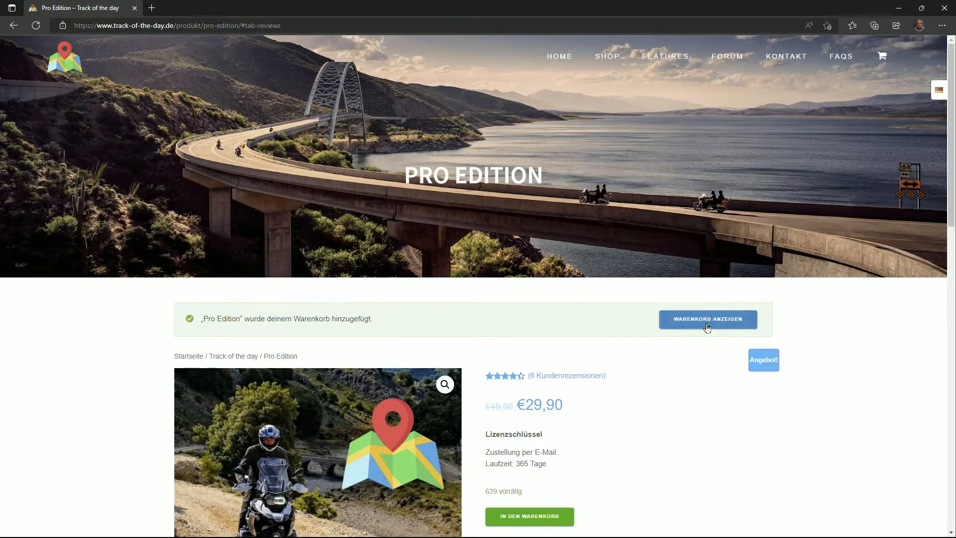
{"action": "left_click", "coordinate": [706, 324]}
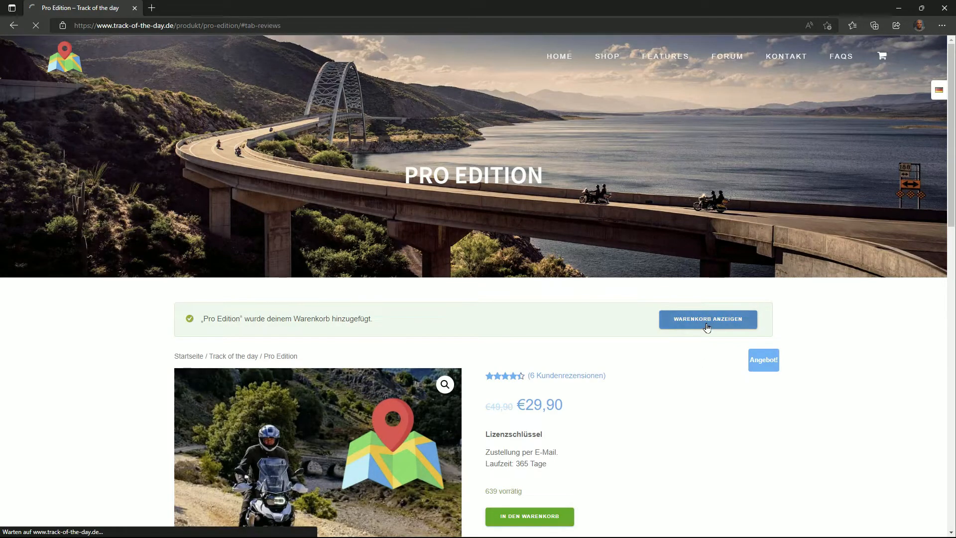